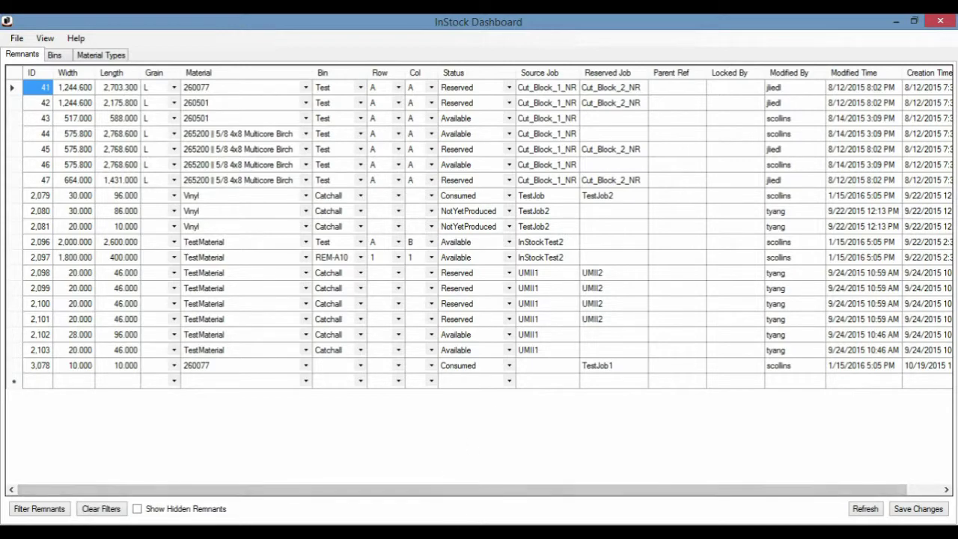
# Bring the idle InStock Remnants Access Point window to the front
pyautogui.click(448, 464)
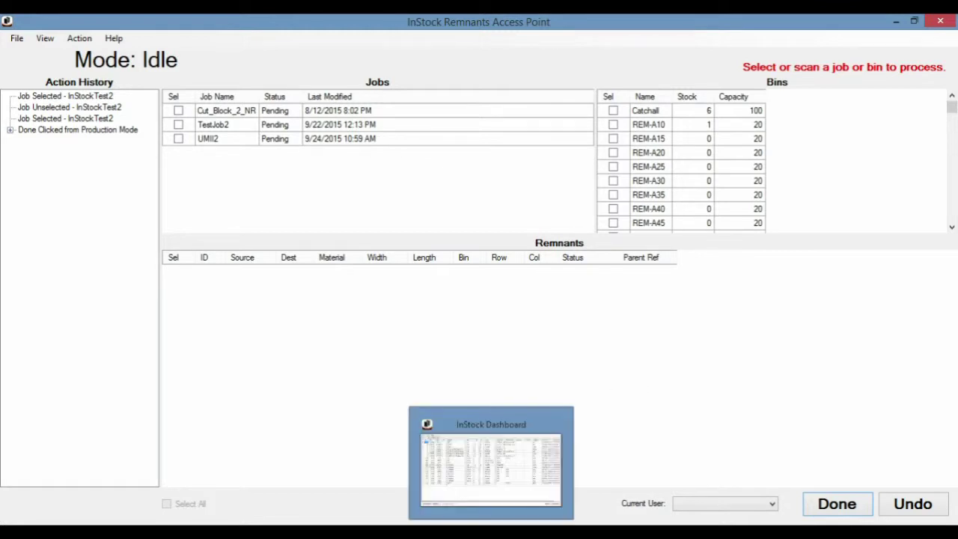
# Return to the InStock Dashboard remnants table listing 19 records
pyautogui.click(490, 533)
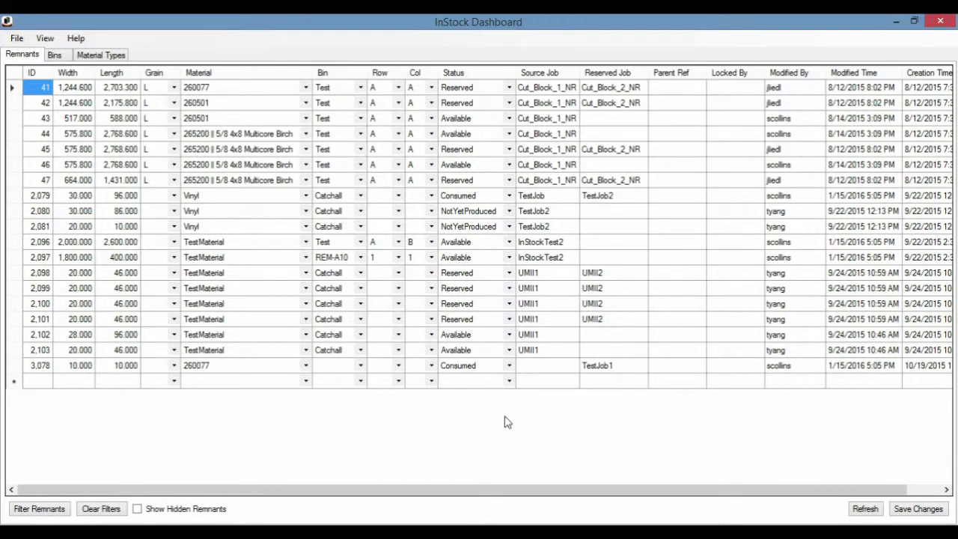
# Review remnant 2,103's status choices, leave it Available, and switch to the Access Point
pyautogui.click(513, 350)
pyautogui.click(509, 350)
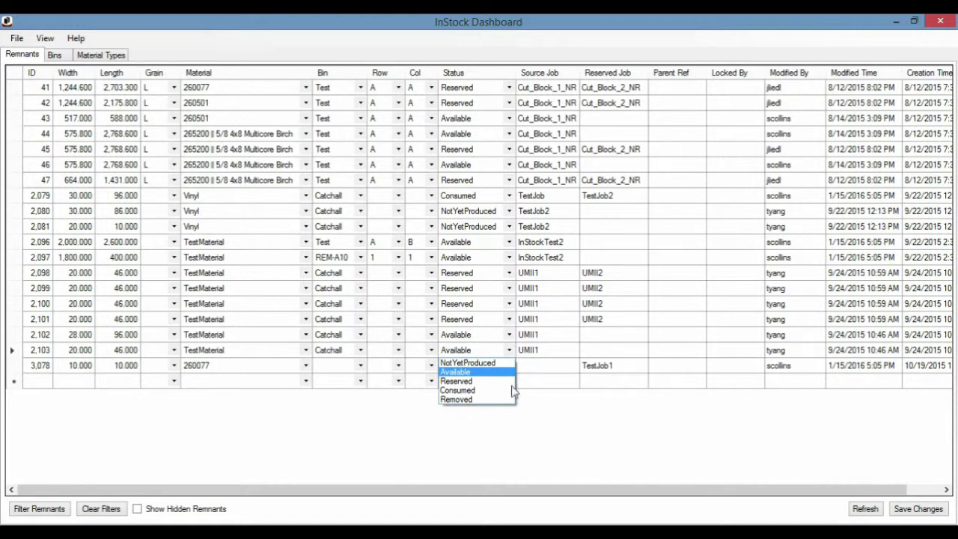
pyautogui.click(524, 445)
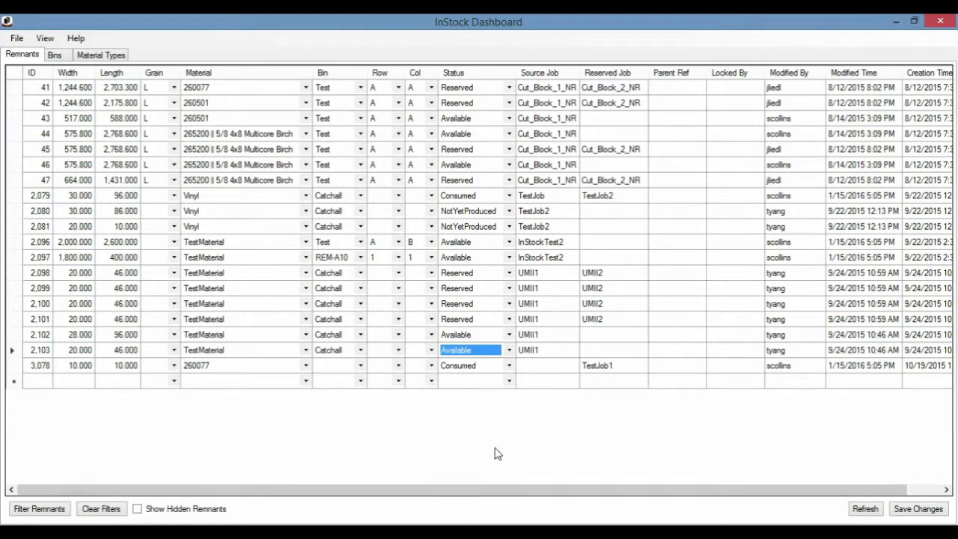
pyautogui.hotkey('alt', 'Tab')
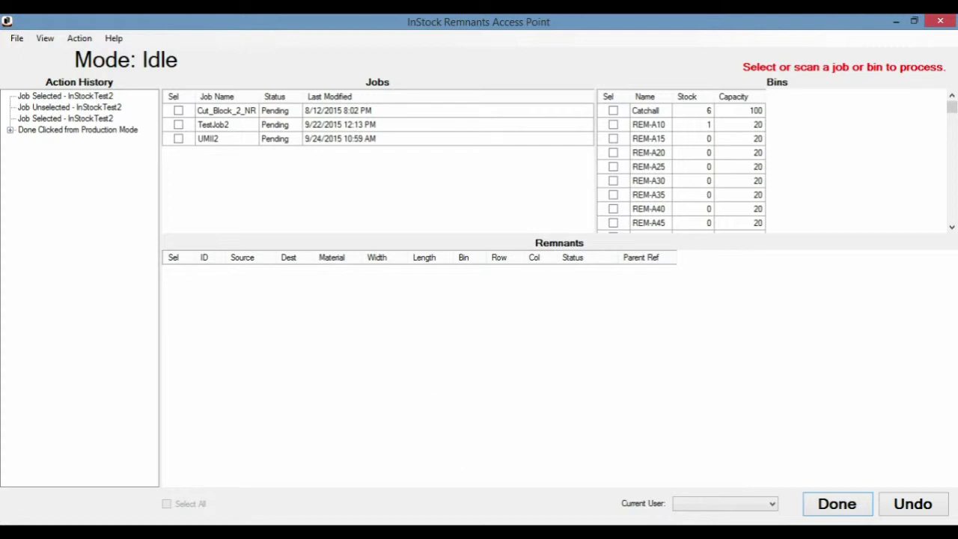
# Switch back to the InStock Dashboard remnants table
pyautogui.hotkey('alt', 'Tab')
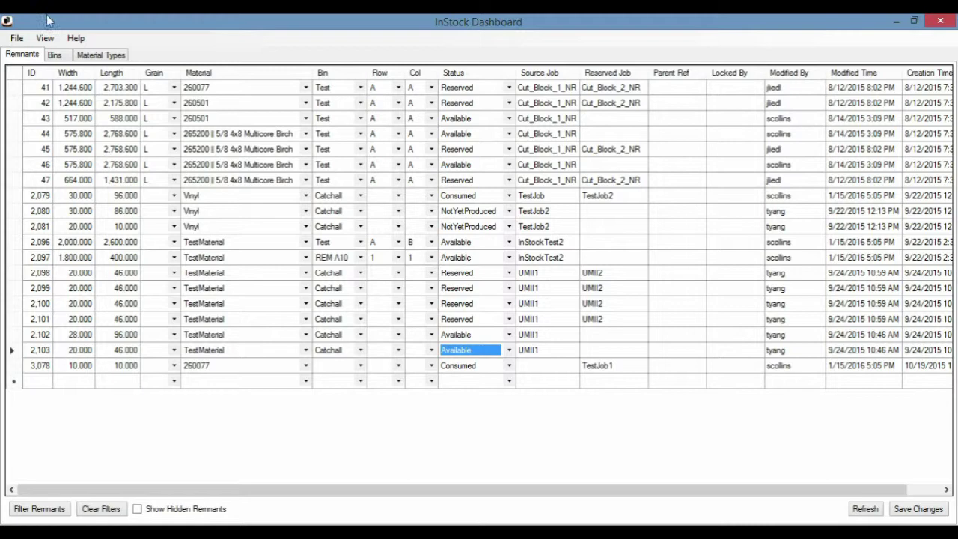
# In the Bins list, view the Test bin's empty allowed materials and cancel unchanged
pyautogui.click(55, 55)
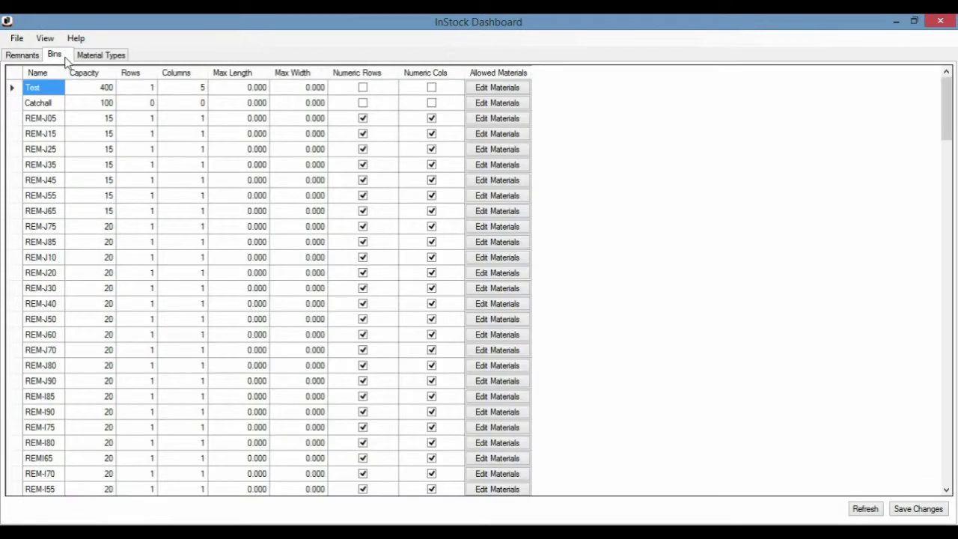
pyautogui.click(505, 89)
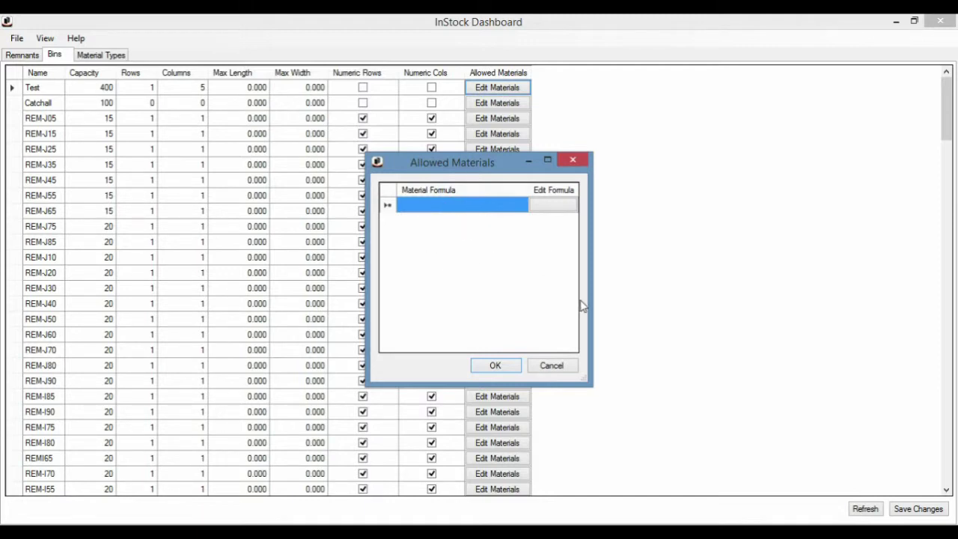
pyautogui.click(553, 367)
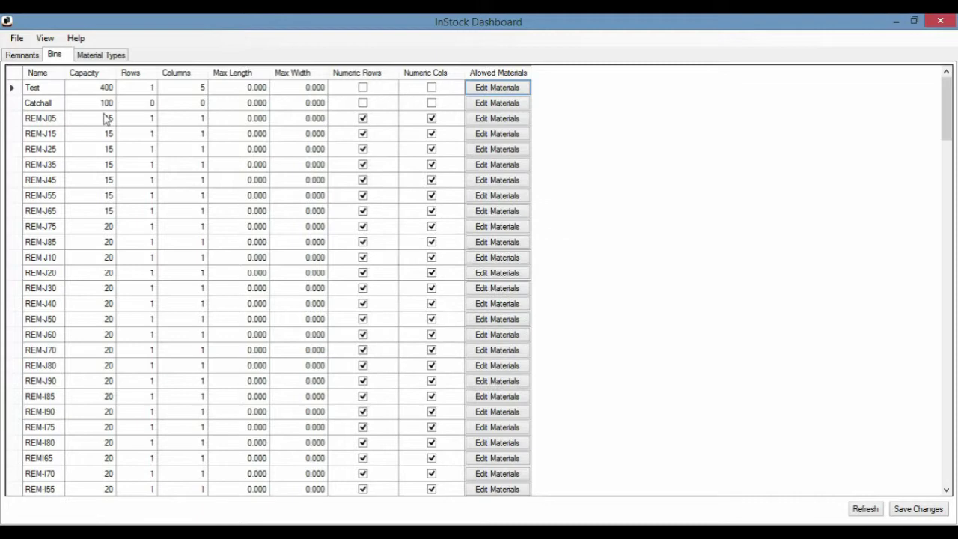
# Review the first TestMat part's material, length, width and quantity
pyautogui.click(15, 55)
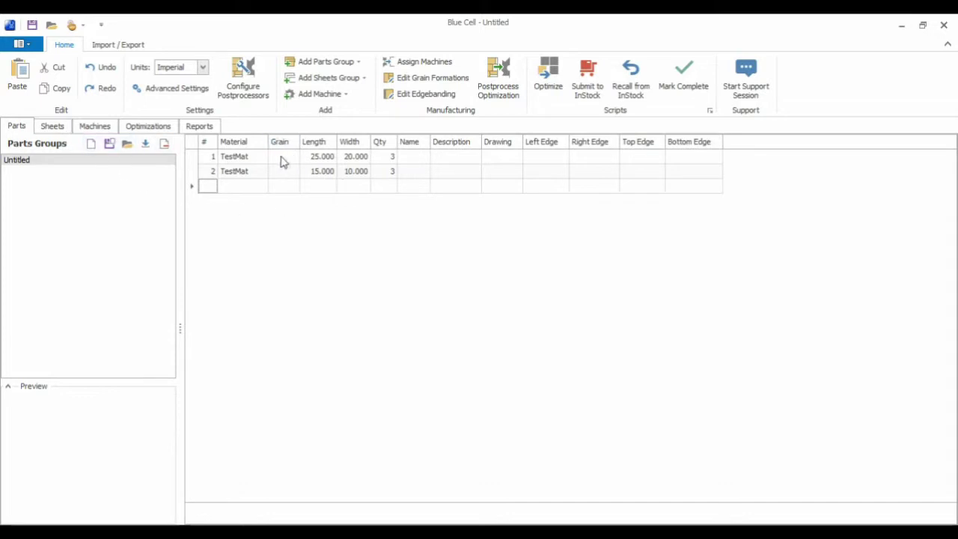
pyautogui.click(255, 157)
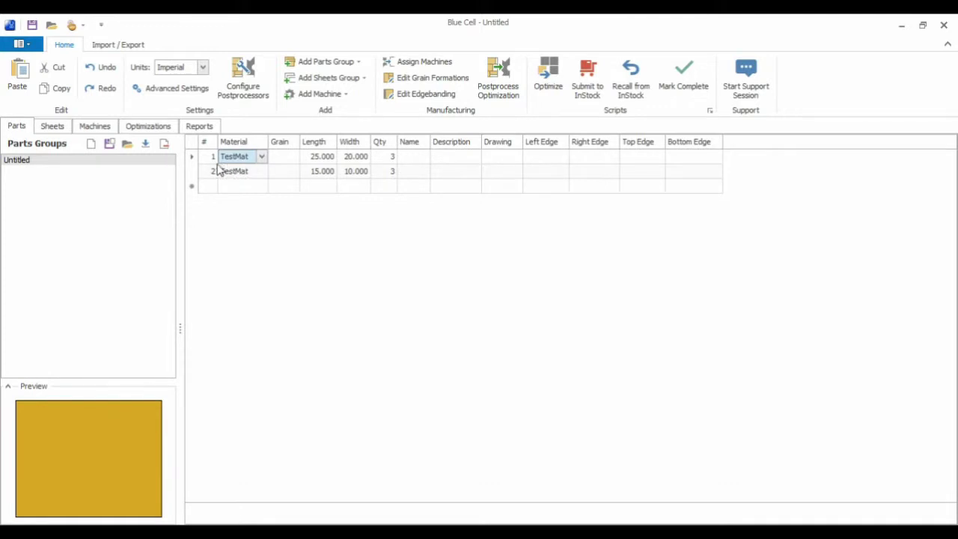
pyautogui.click(321, 158)
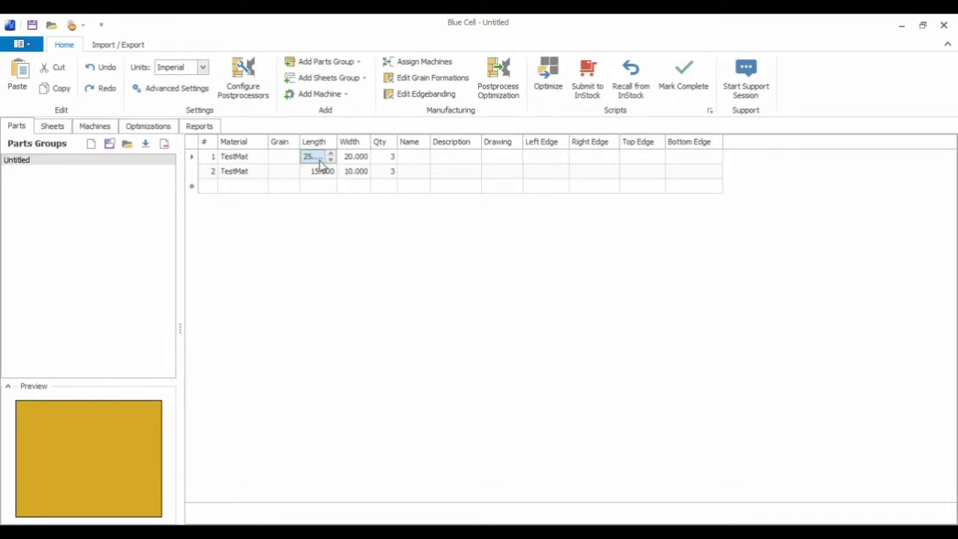
pyautogui.click(364, 159)
pyautogui.click(380, 159)
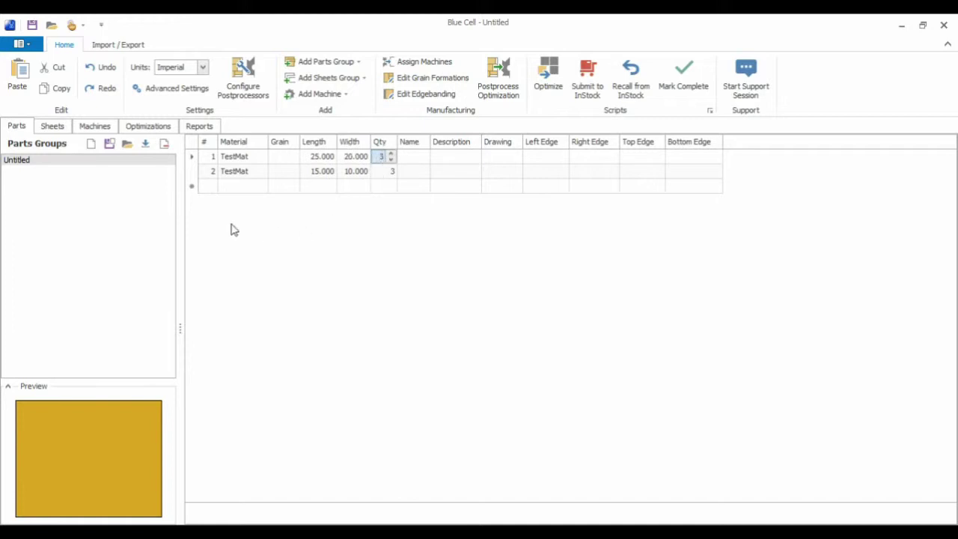
# Review the second 15 × 10 part, then show the 96 × 48 TestMat sheet
pyautogui.click(231, 174)
pyautogui.click(311, 172)
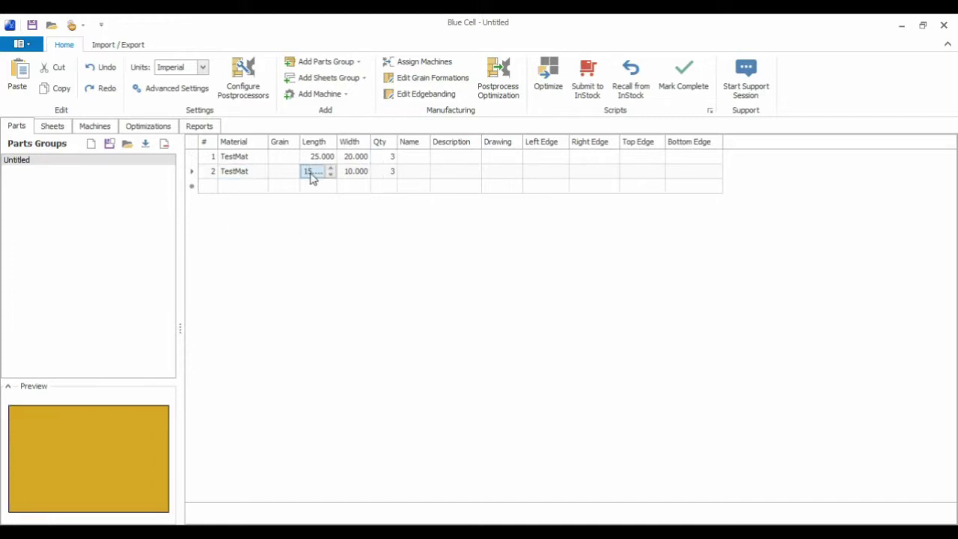
pyautogui.click(362, 175)
pyautogui.click(390, 173)
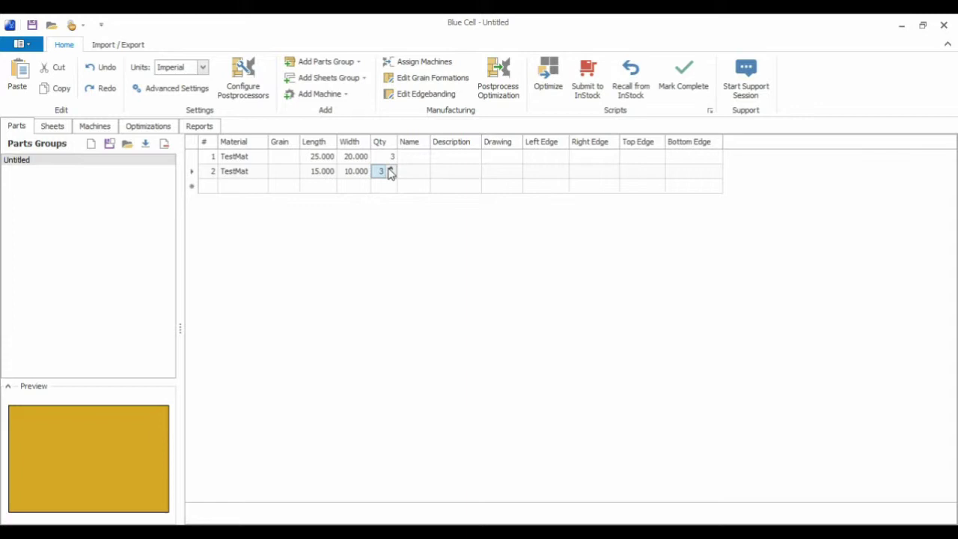
pyautogui.click(51, 128)
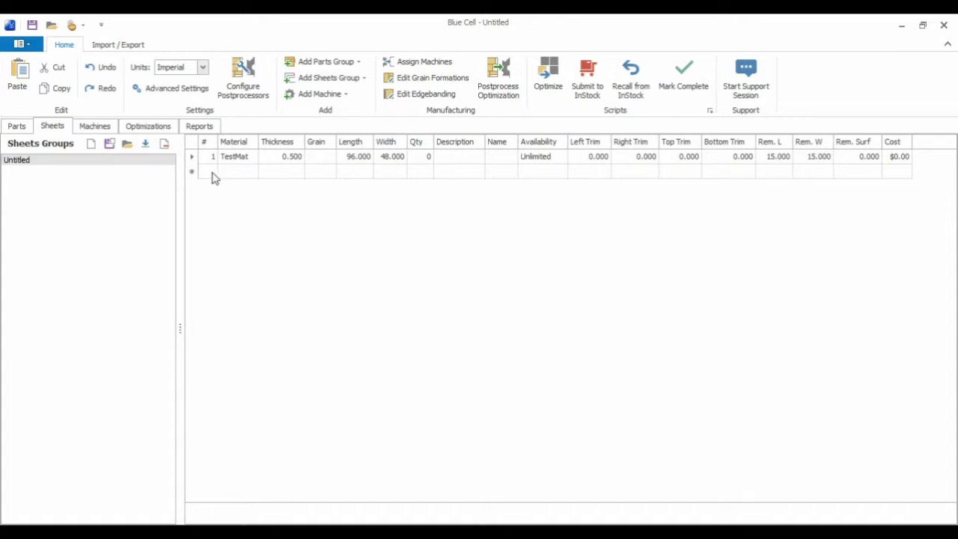
# Optimize the parts onto one TestMat sheet at 42.3% yield and inspect a 25 × 20 part
pyautogui.click(559, 67)
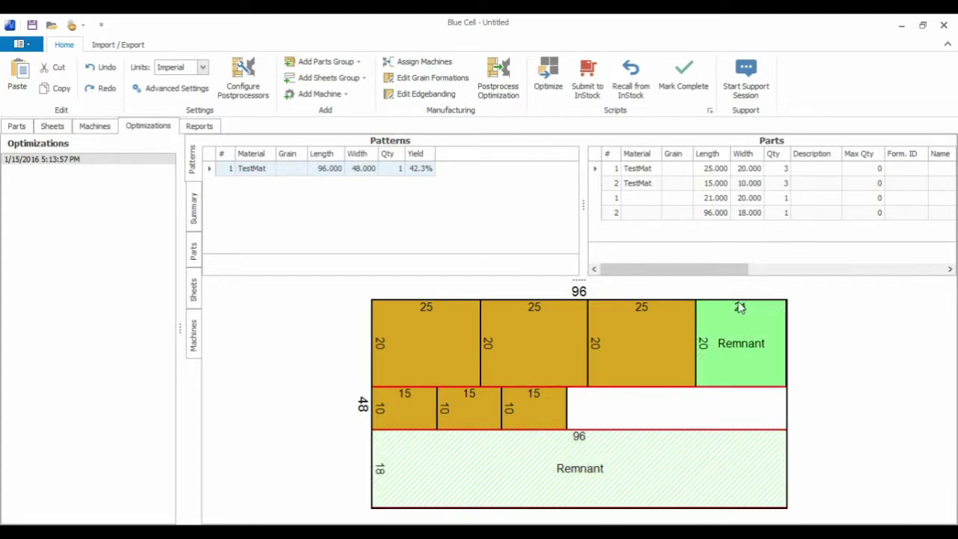
pyautogui.click(641, 342)
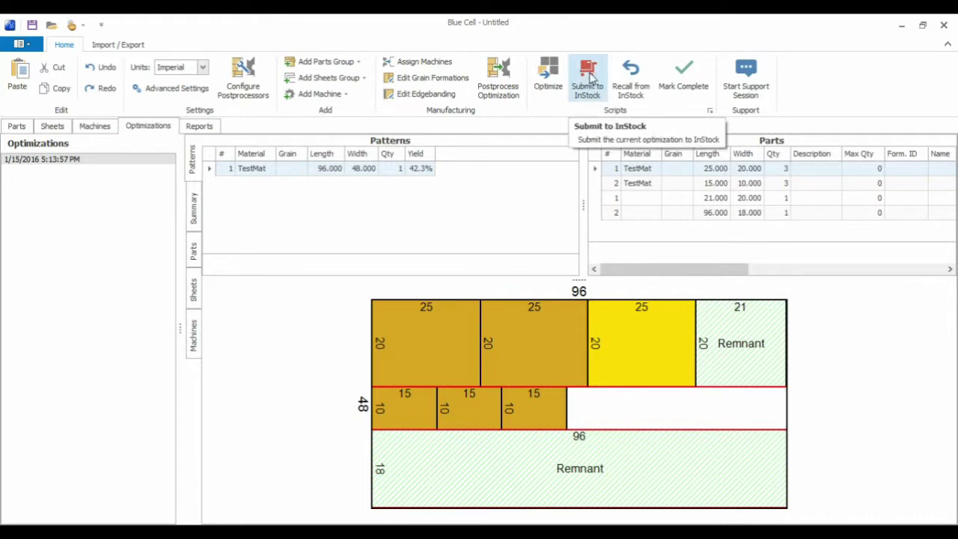
# Save the job as InStock Demo and submit it to InStock, acknowledging the success message
pyautogui.click(19, 45)
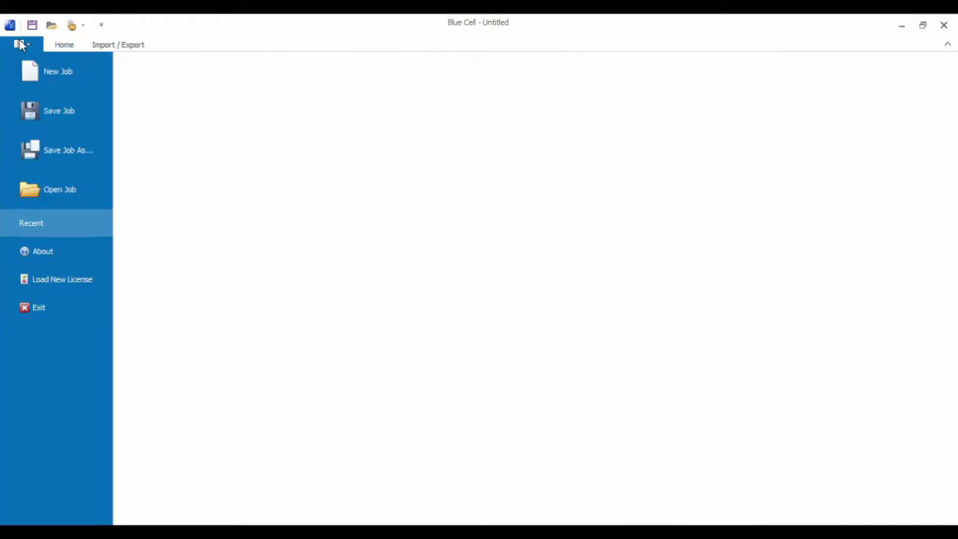
pyautogui.click(72, 126)
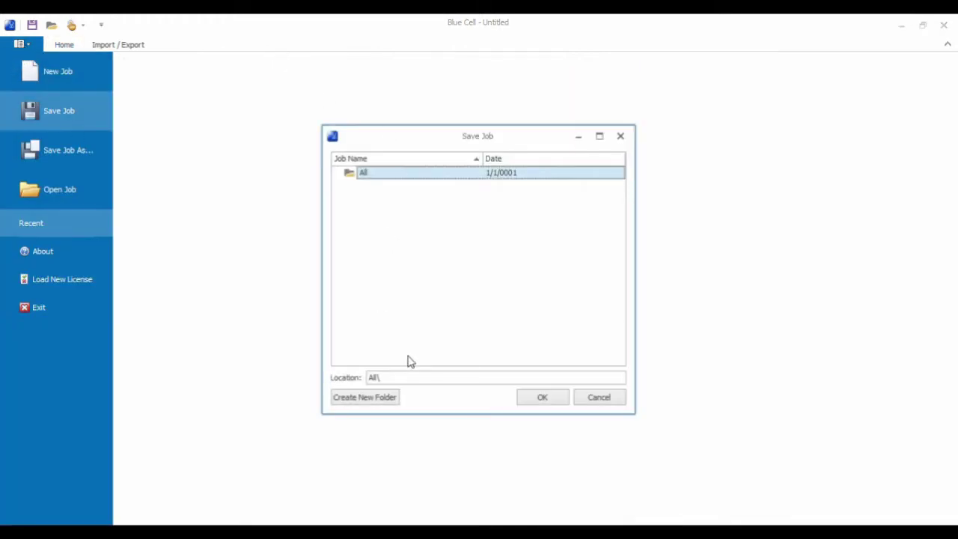
pyautogui.click(414, 378)
pyautogui.write('InStock Demo')
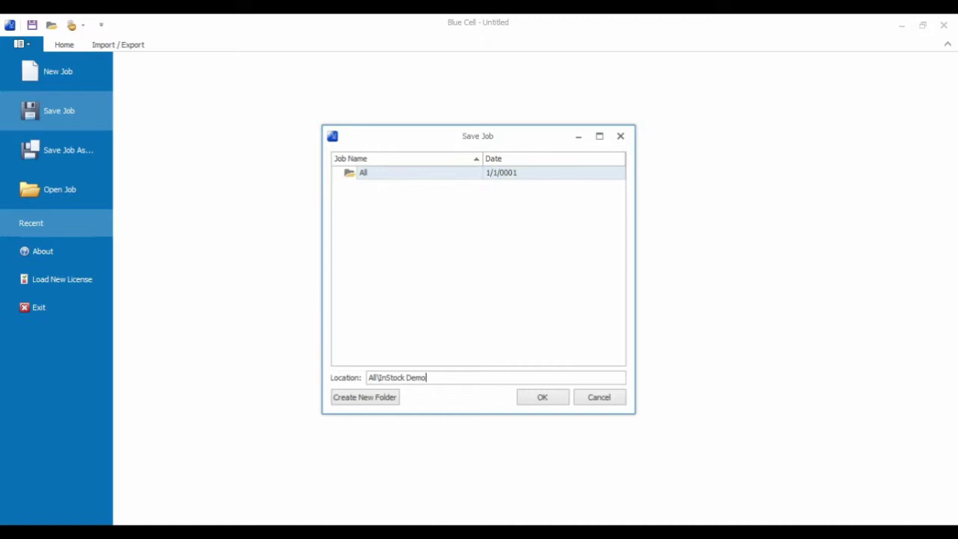
pyautogui.press('Return')
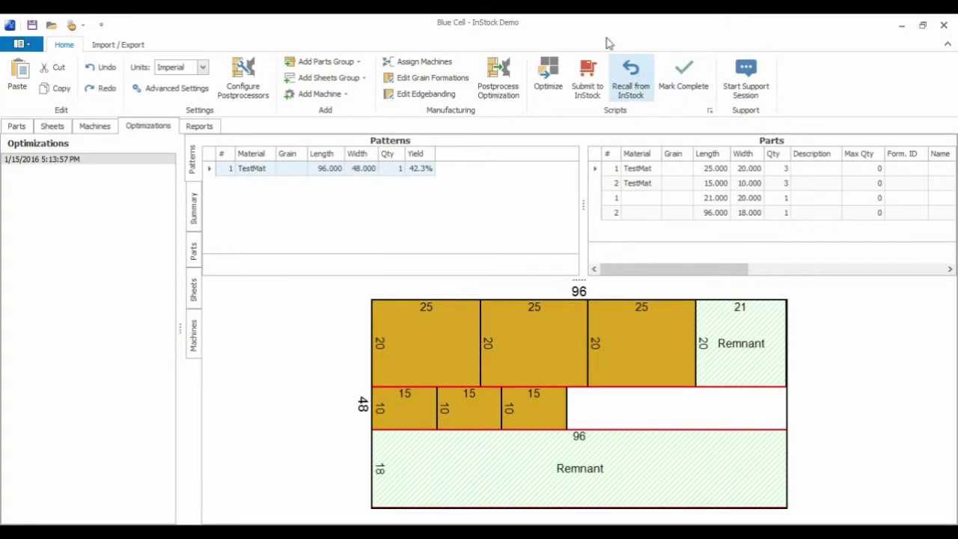
pyautogui.click(589, 79)
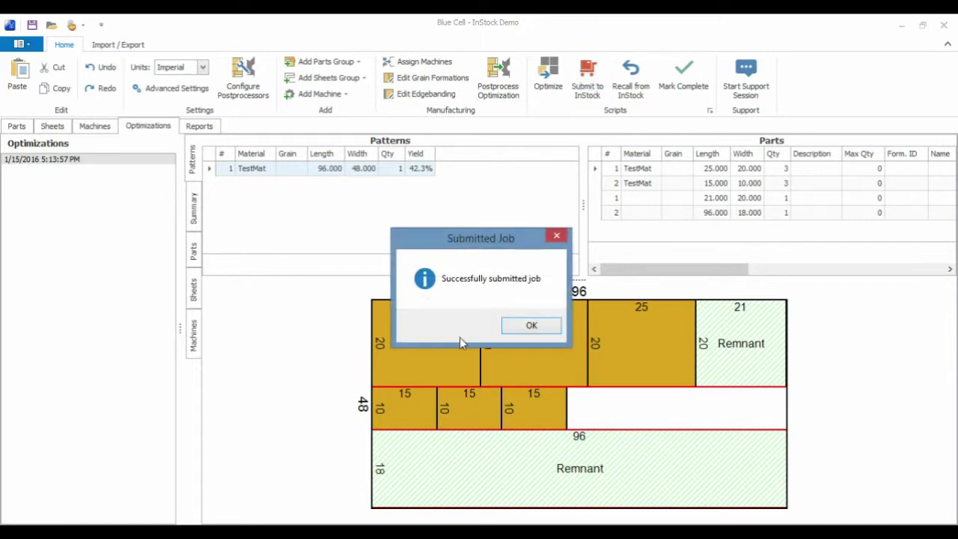
pyautogui.click(535, 325)
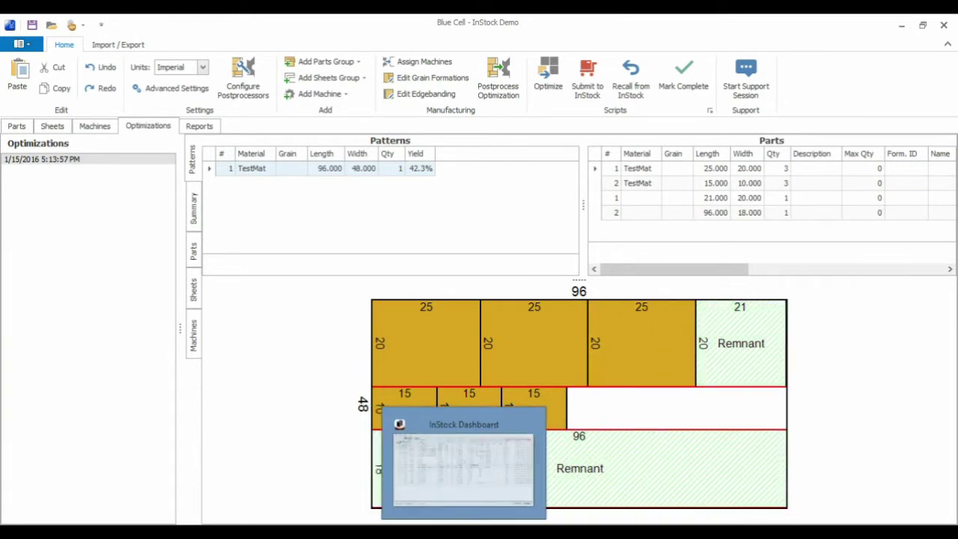
# Reload the Dashboard remnants and inspect remnant 4,165's width, bin Test and source job
pyautogui.click(464, 533)
pyautogui.click(866, 510)
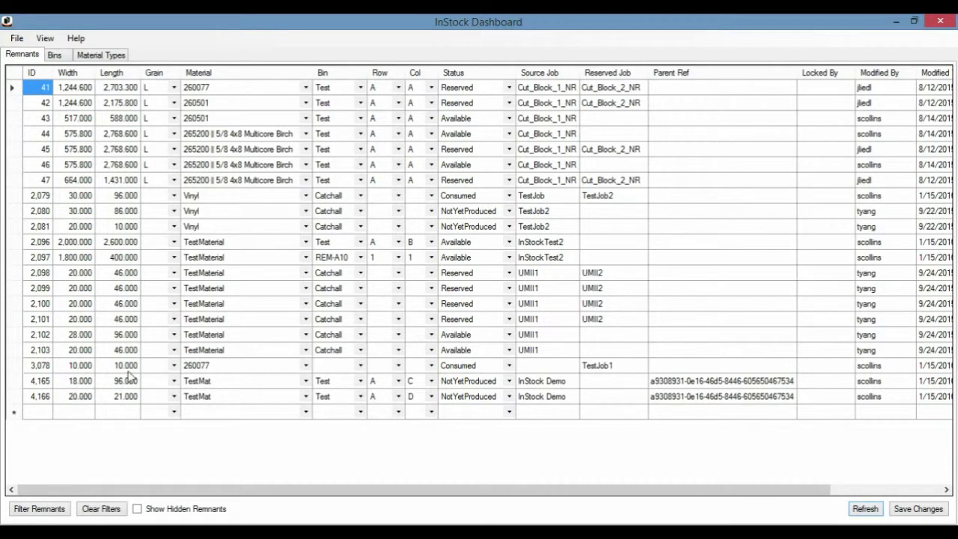
pyautogui.click(80, 383)
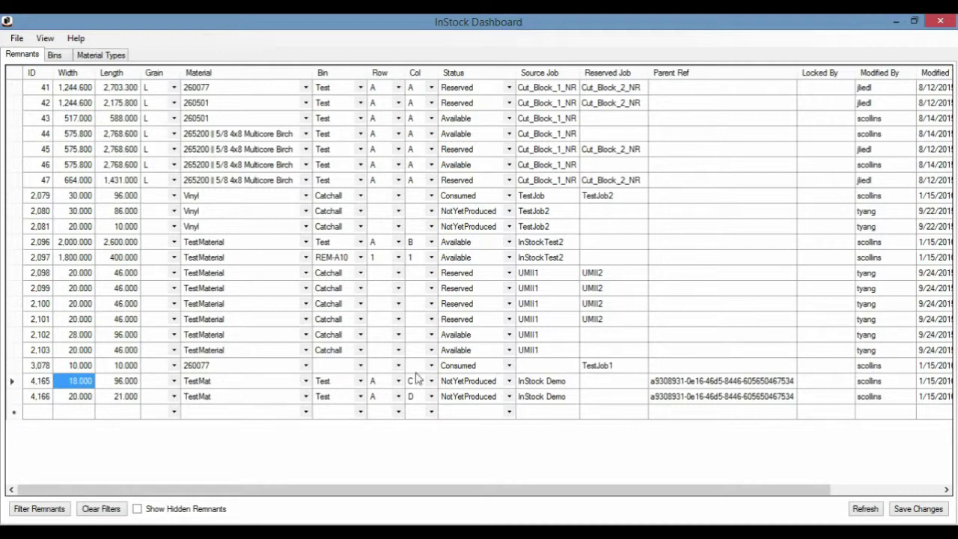
pyautogui.click(330, 385)
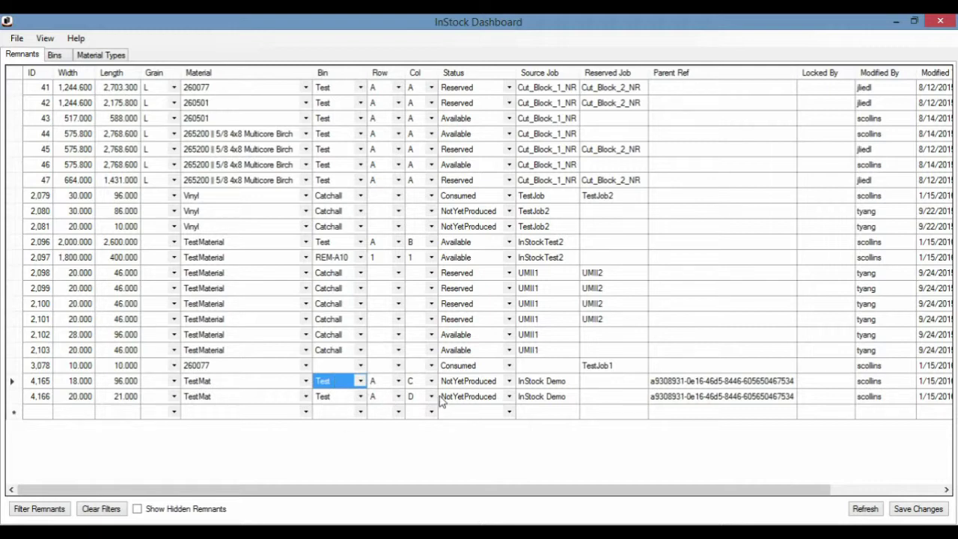
pyautogui.click(548, 383)
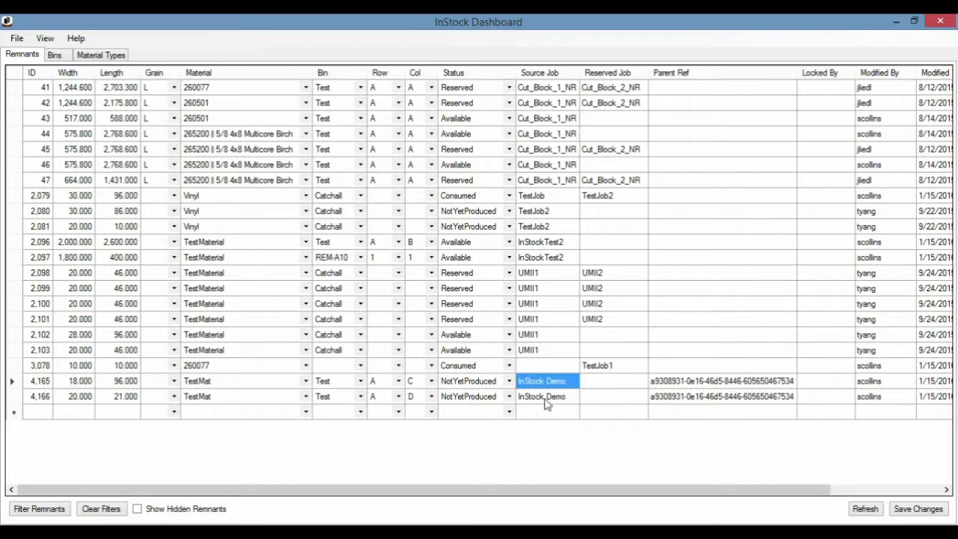
# Check remnants 4,165 and 4,166 are NotYetProduced, leaving their status unchanged
pyautogui.click(481, 399)
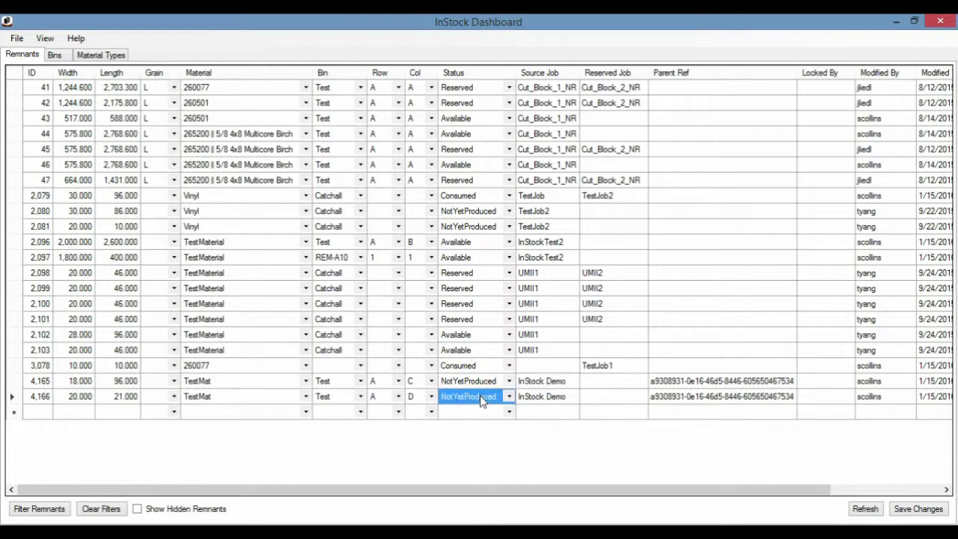
pyautogui.click(480, 379)
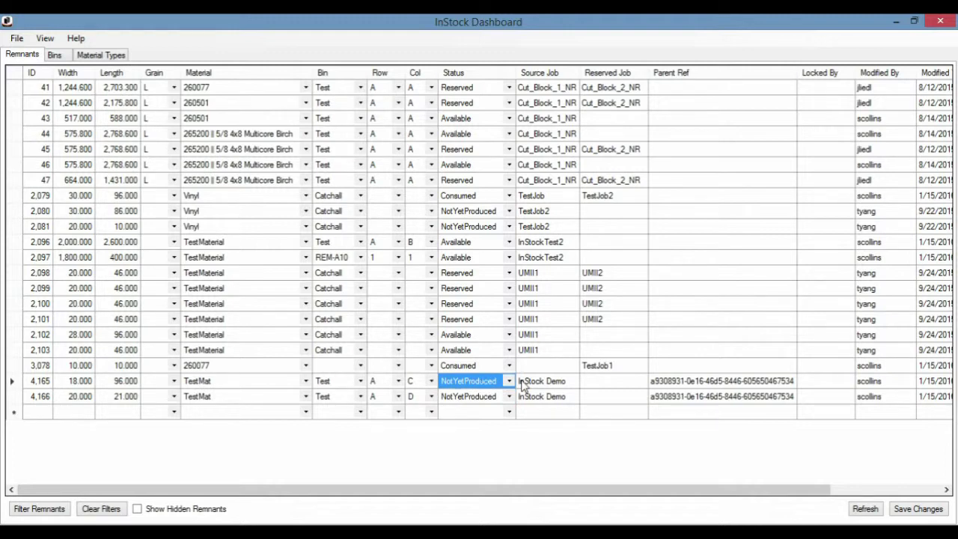
pyautogui.click(480, 397)
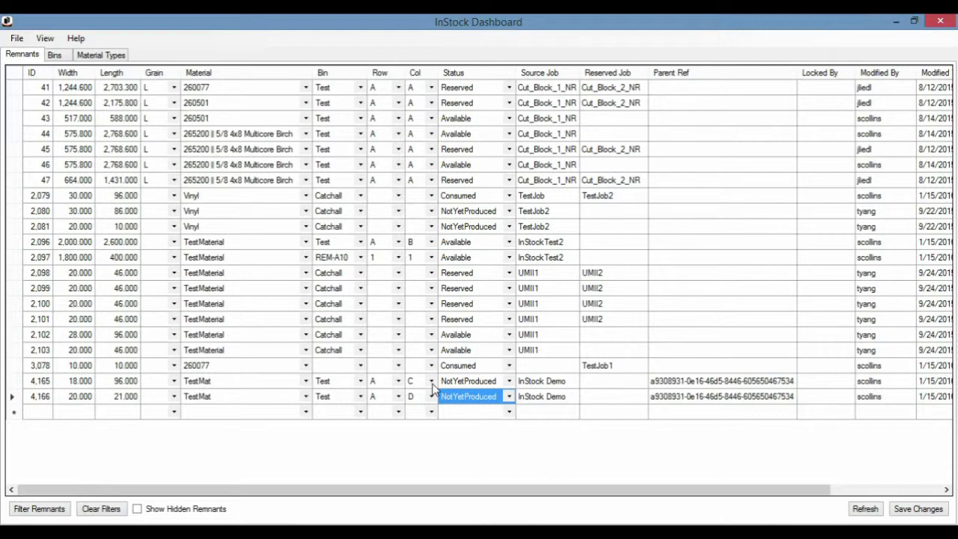
pyautogui.click(508, 396)
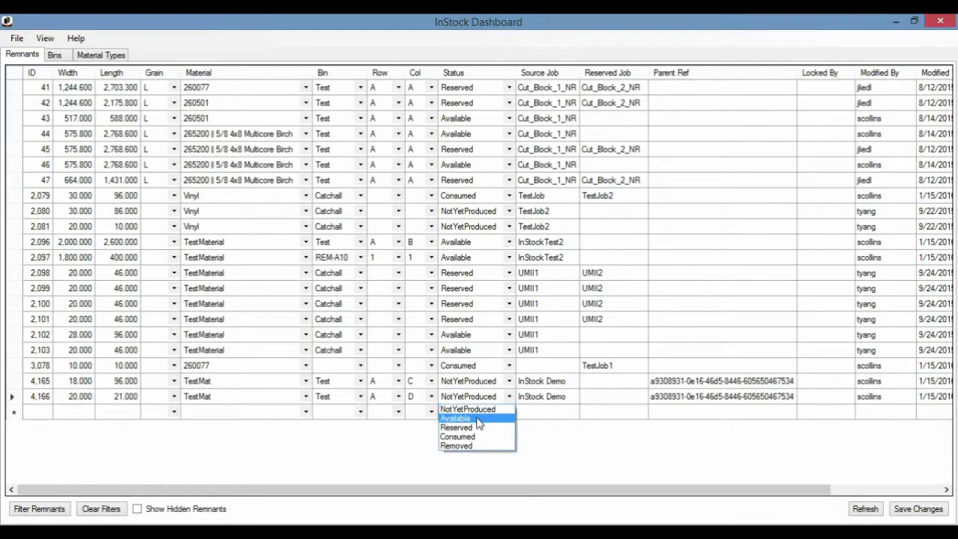
pyautogui.click(490, 395)
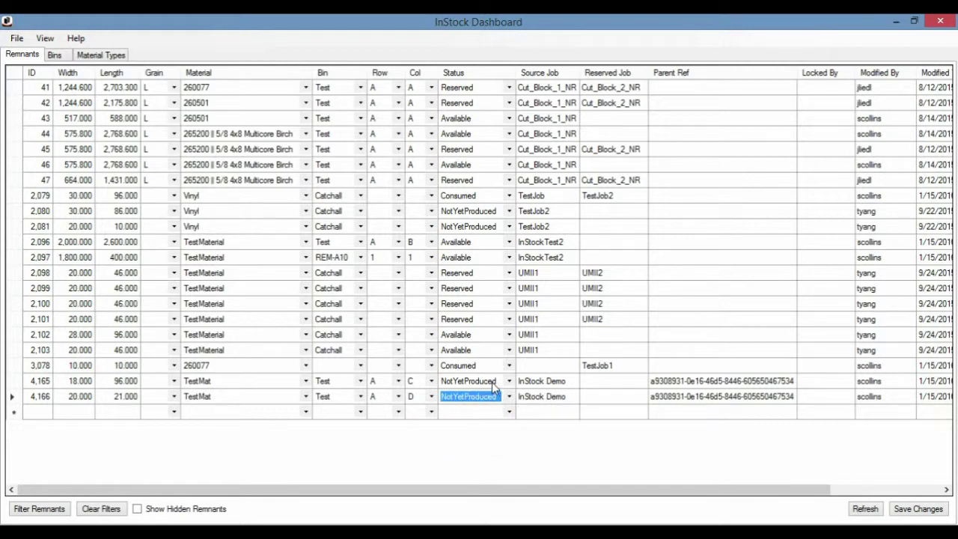
pyautogui.click(491, 381)
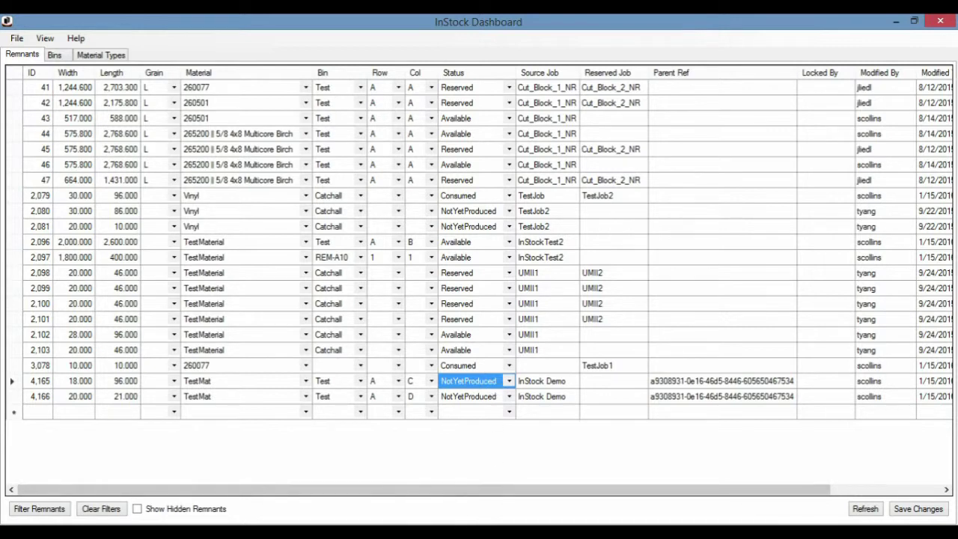
# Refresh the Access Point and select the InStock Demo job to list remnants 4165 and 4166
pyautogui.moveTo(461, 520)
pyautogui.click(446, 417)
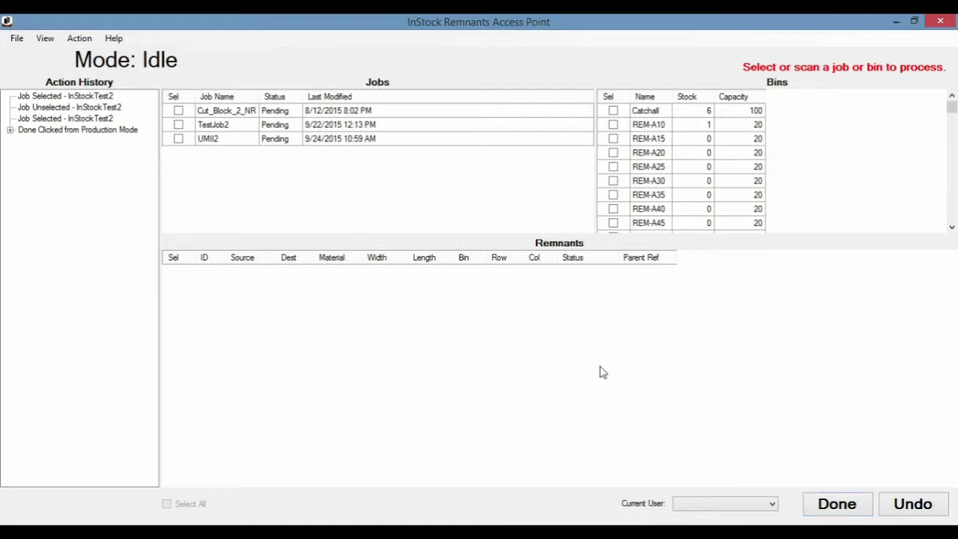
pyautogui.click(45, 38)
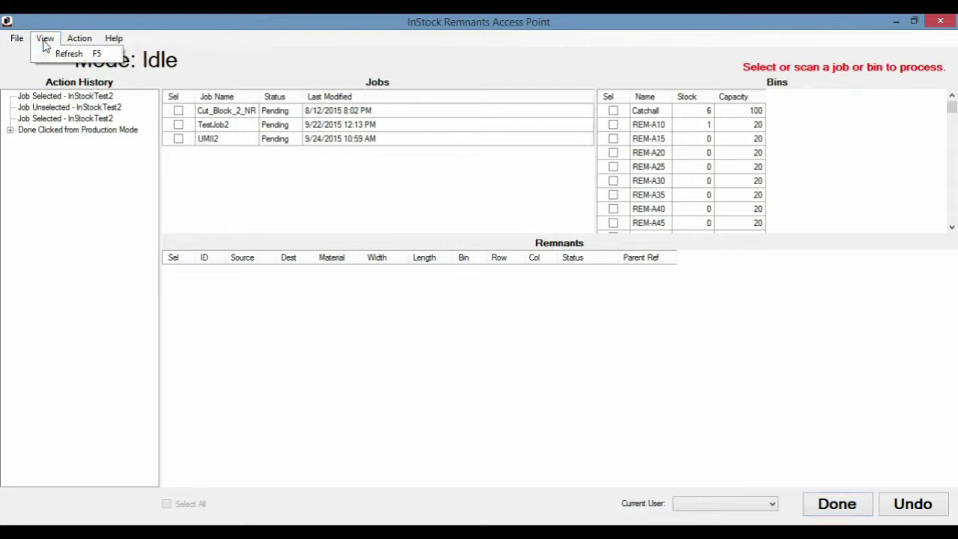
pyautogui.click(52, 53)
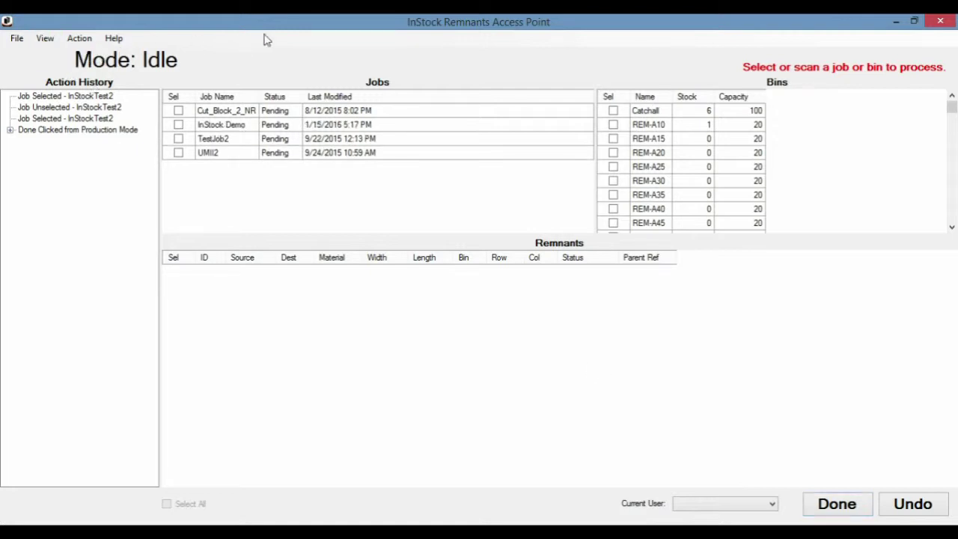
pyautogui.click(235, 126)
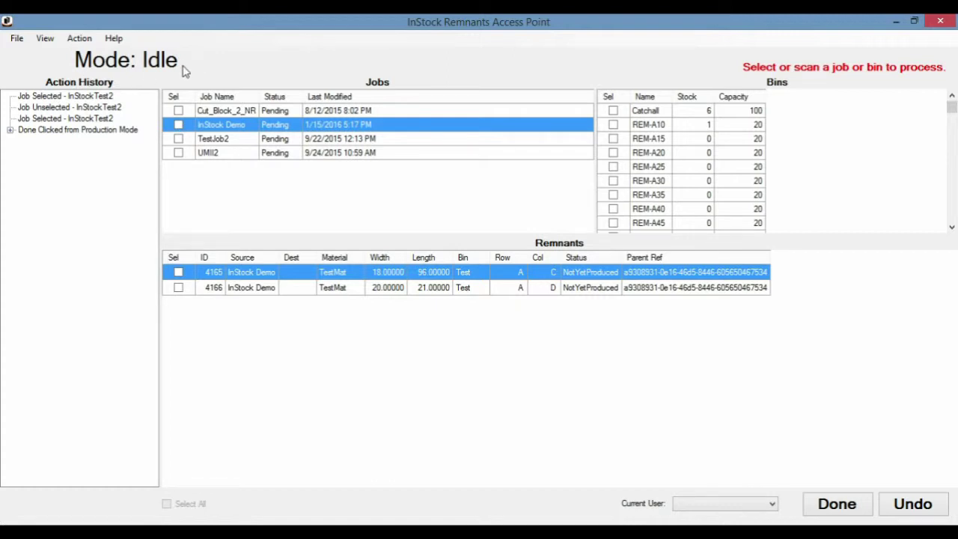
# Tick the InStock Demo job's Sel checkbox to switch the Access Point into Production mode
pyautogui.click(178, 125)
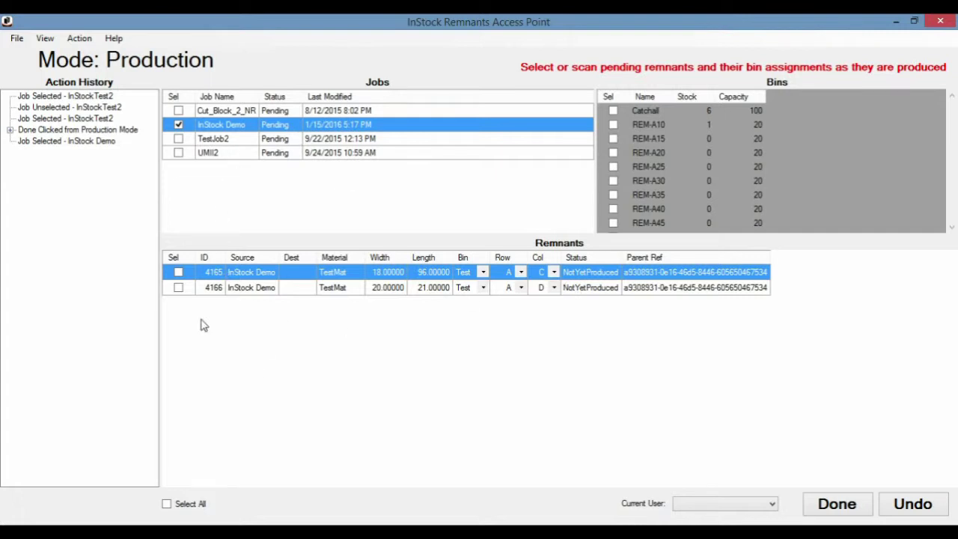
# Tick remnants 4165 and 4166 as produced and set each one's Bin to Catchall
pyautogui.click(178, 273)
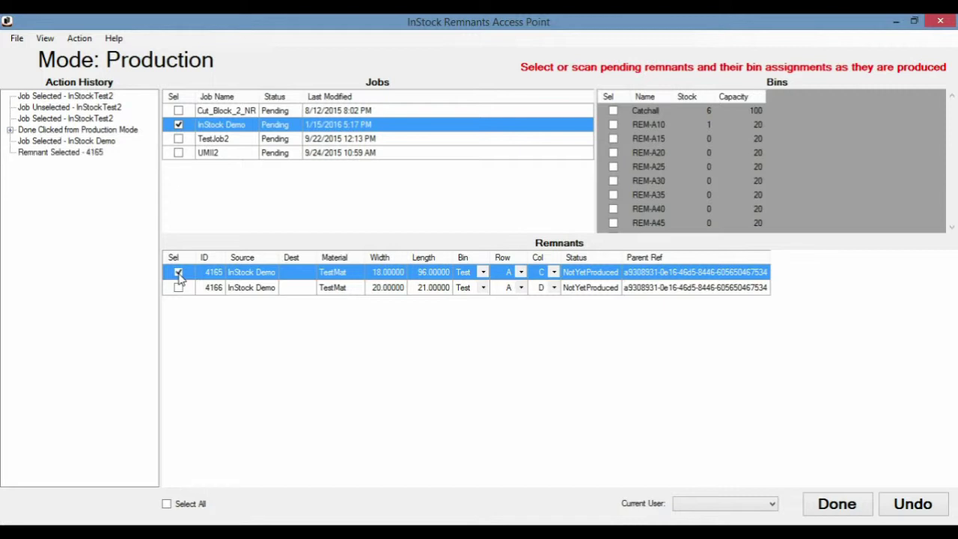
pyautogui.click(178, 288)
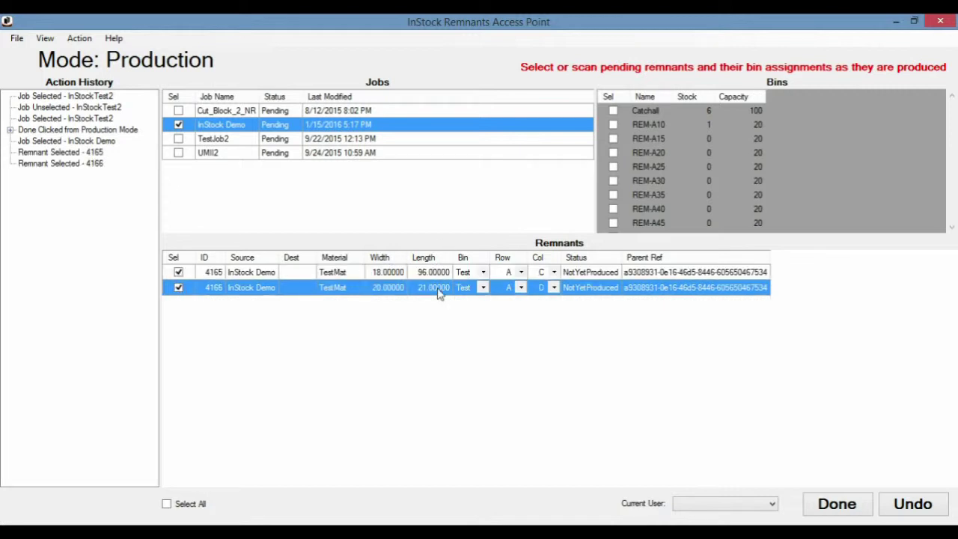
pyautogui.click(482, 273)
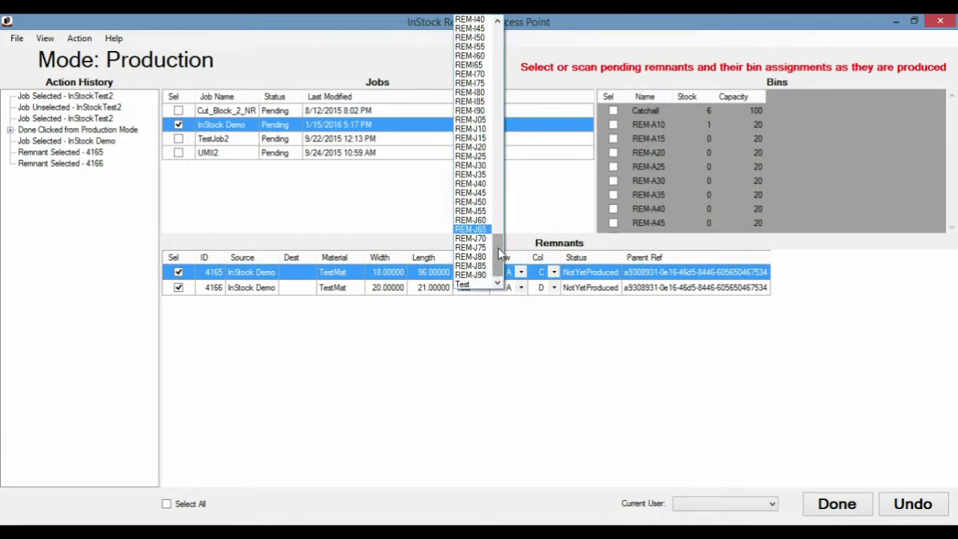
pyautogui.moveTo(498, 247); pyautogui.dragTo(501, 56)
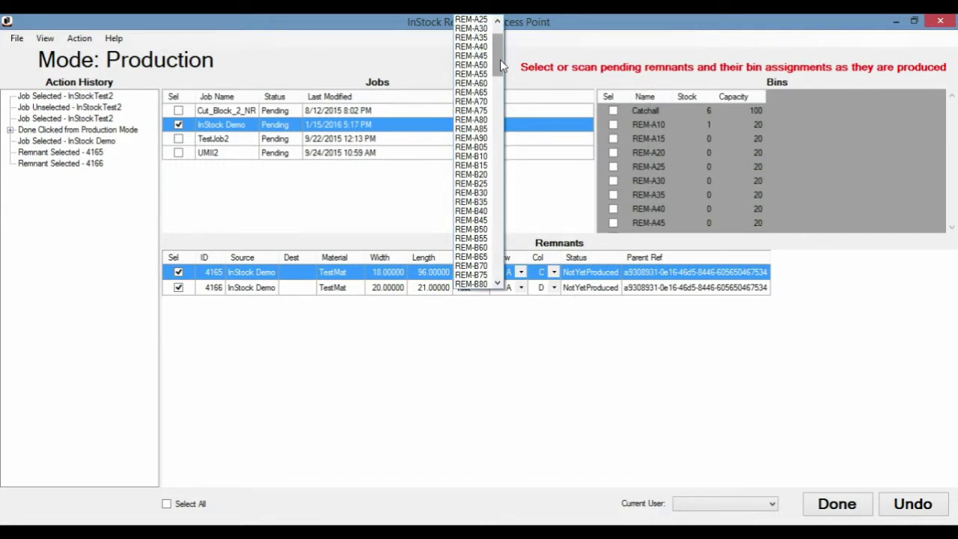
pyautogui.click(496, 21)
pyautogui.click(497, 21)
pyautogui.click(497, 21)
pyautogui.click(497, 20)
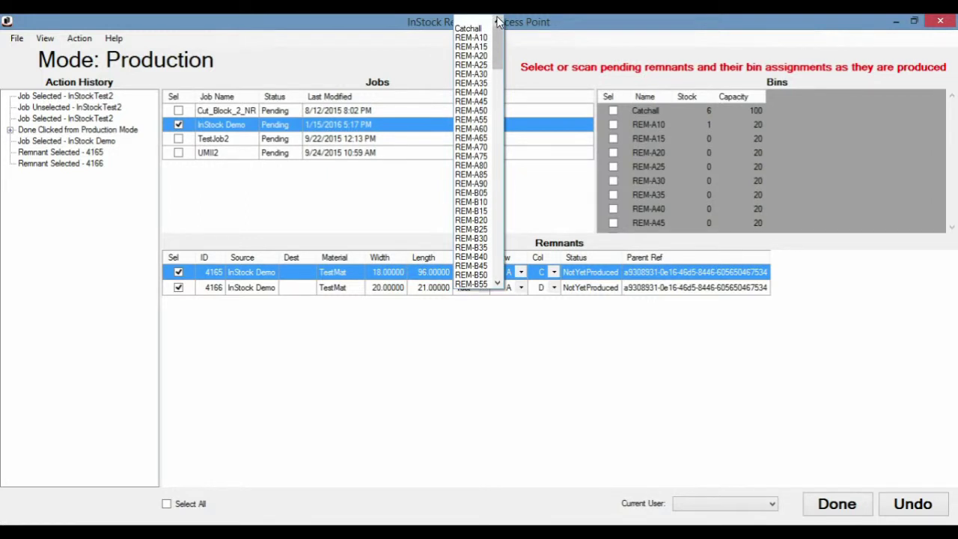
pyautogui.click(480, 28)
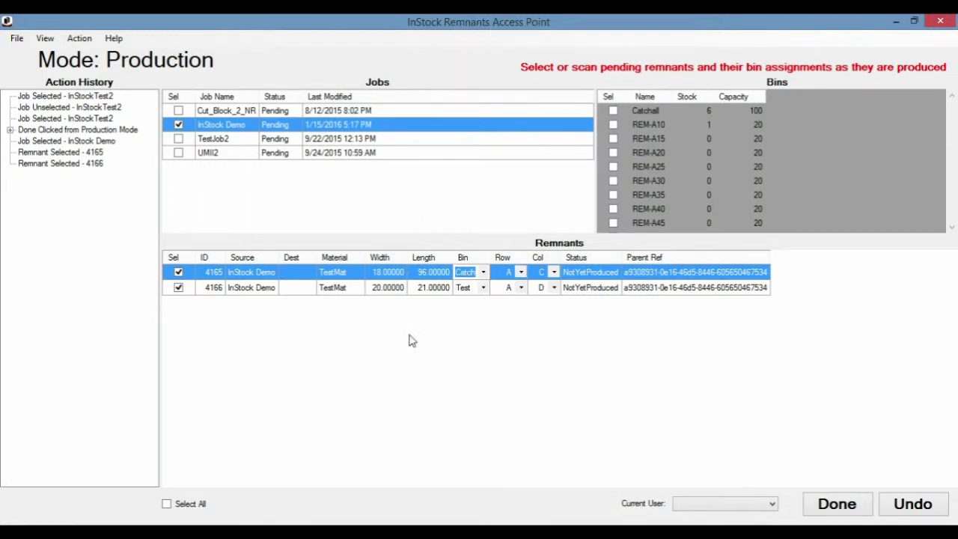
pyautogui.click(472, 294)
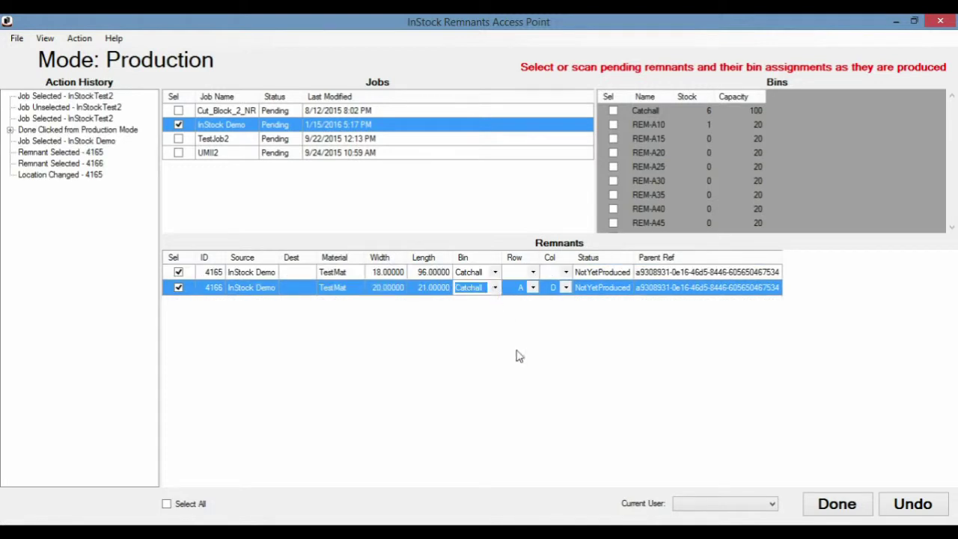
pyautogui.press('Tab')
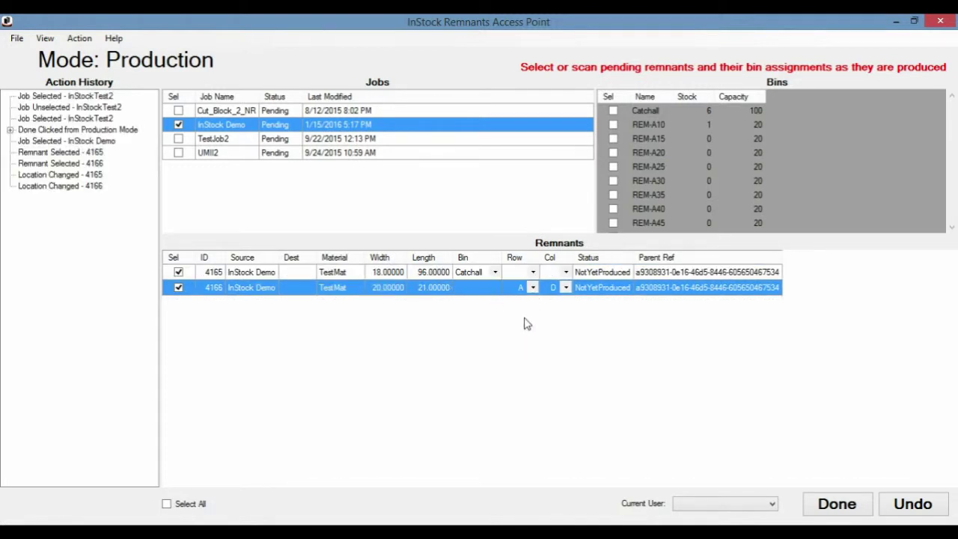
# Finish production of the InStock Demo job with Done, storing its remnants
pyautogui.click(604, 274)
pyautogui.click(602, 288)
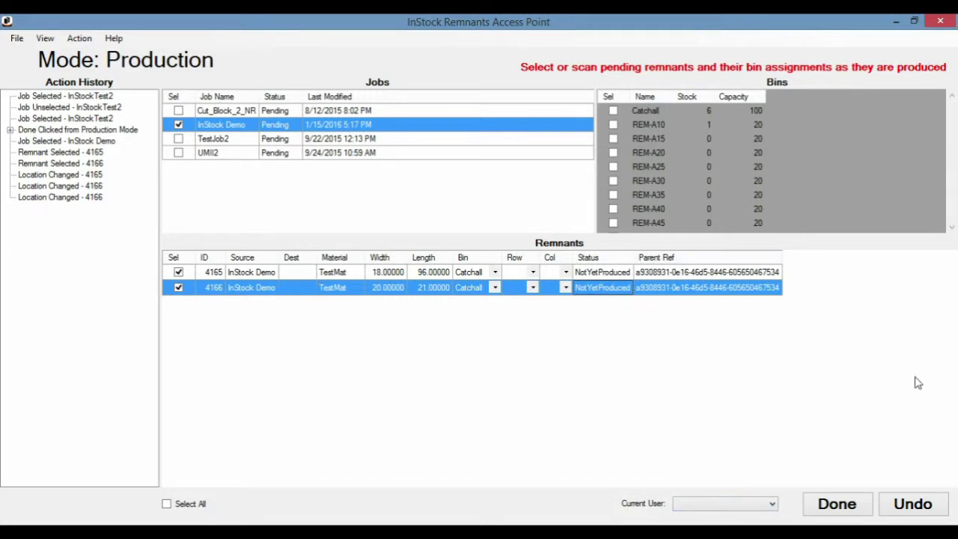
pyautogui.click(845, 515)
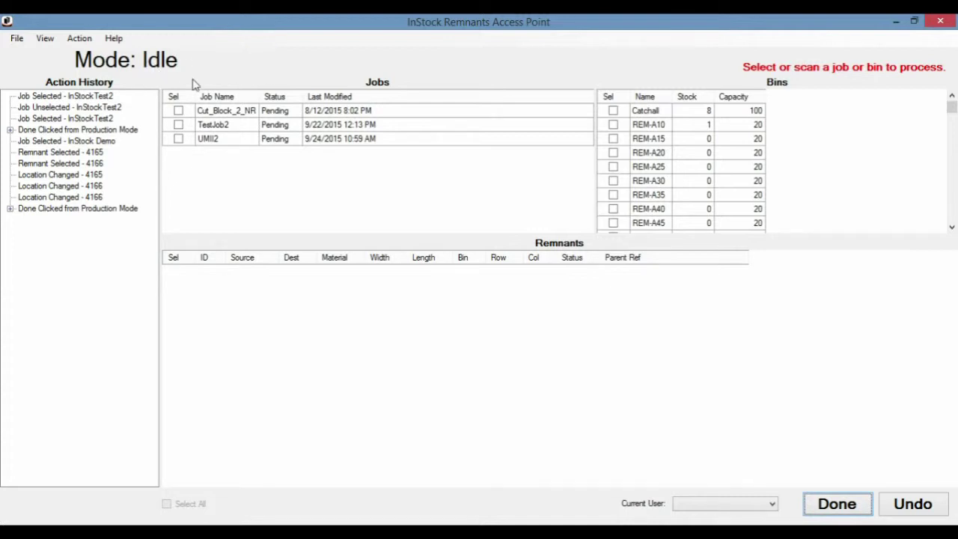
# List the Catchall bin's remnants and review 4165 and 4166 as Available
pyautogui.click(640, 112)
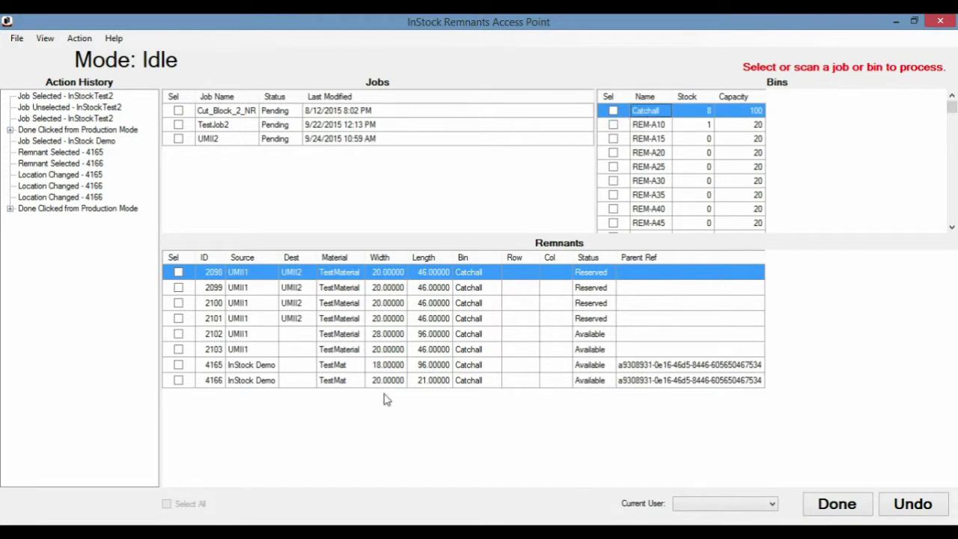
pyautogui.click(350, 369)
pyautogui.click(344, 382)
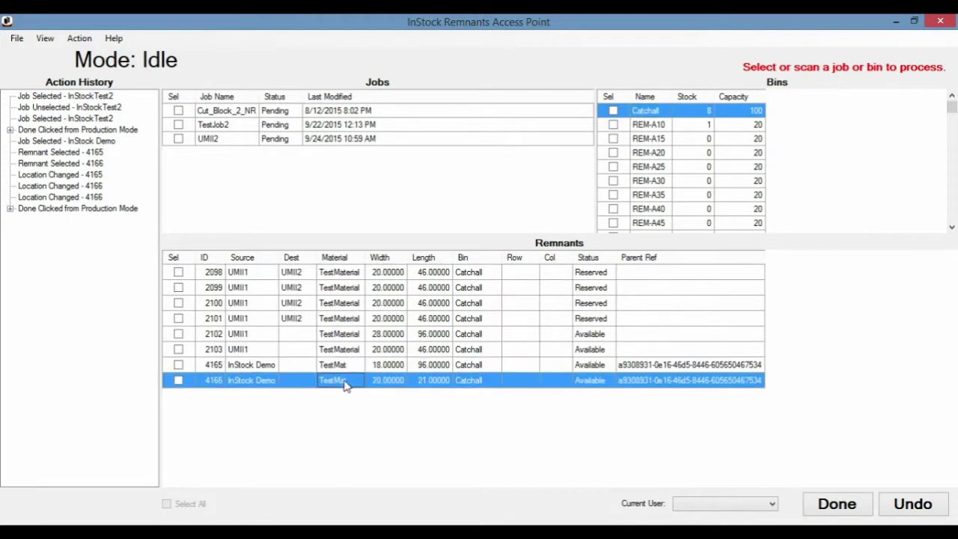
pyautogui.click(351, 366)
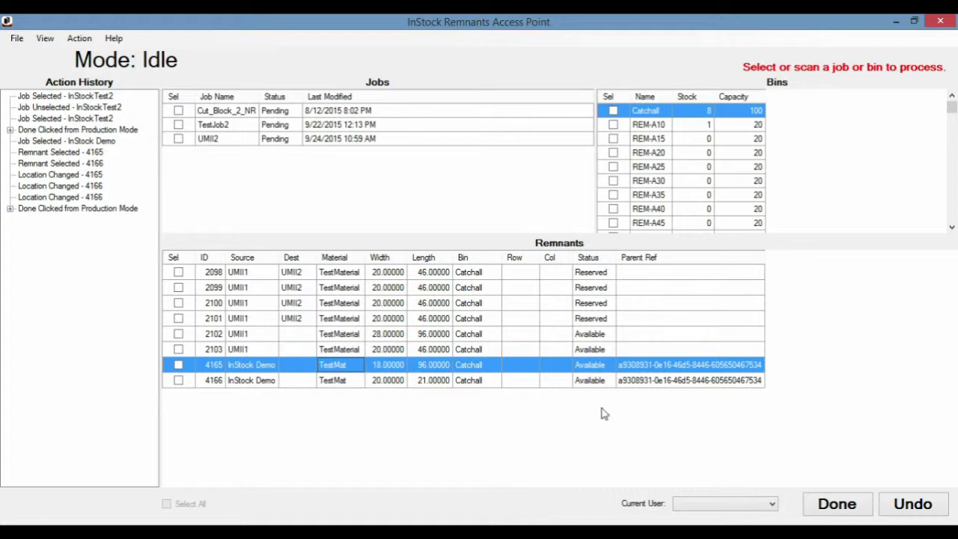
# Refresh the Dashboard grid and check remnants 4,165 and 4,166 show Catchall and Available
pyautogui.hotkey('alt', 'Tab')
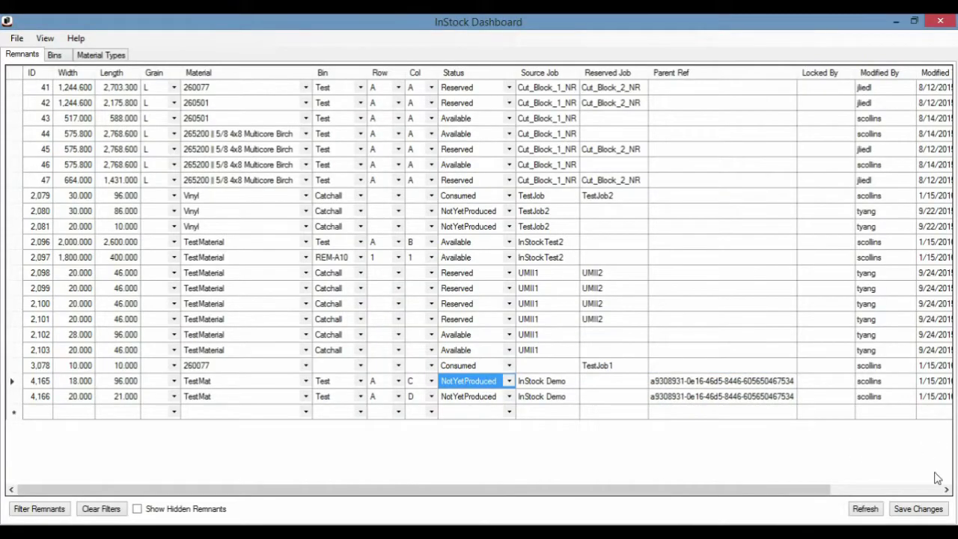
pyautogui.click(866, 511)
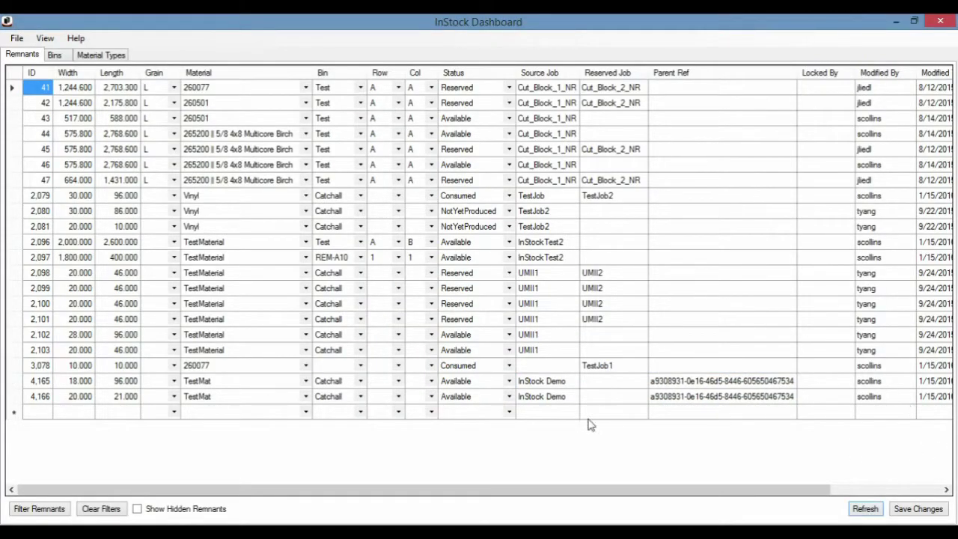
pyautogui.click(465, 383)
pyautogui.click(459, 398)
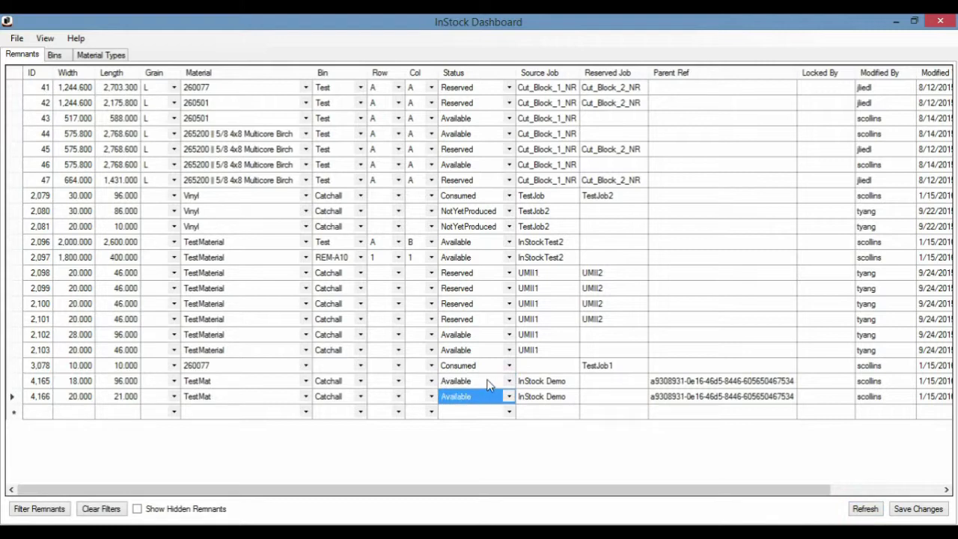
pyautogui.click(487, 383)
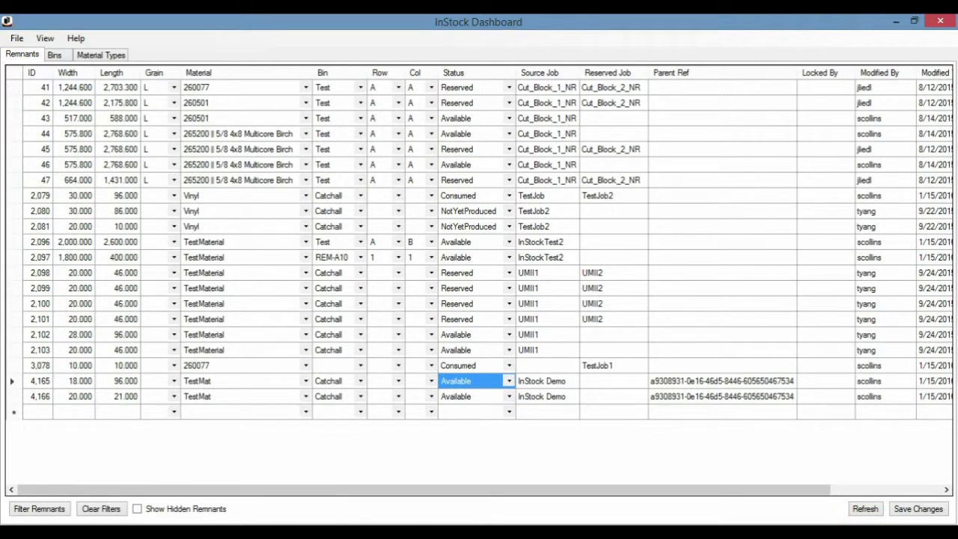
pyautogui.moveTo(404, 531)
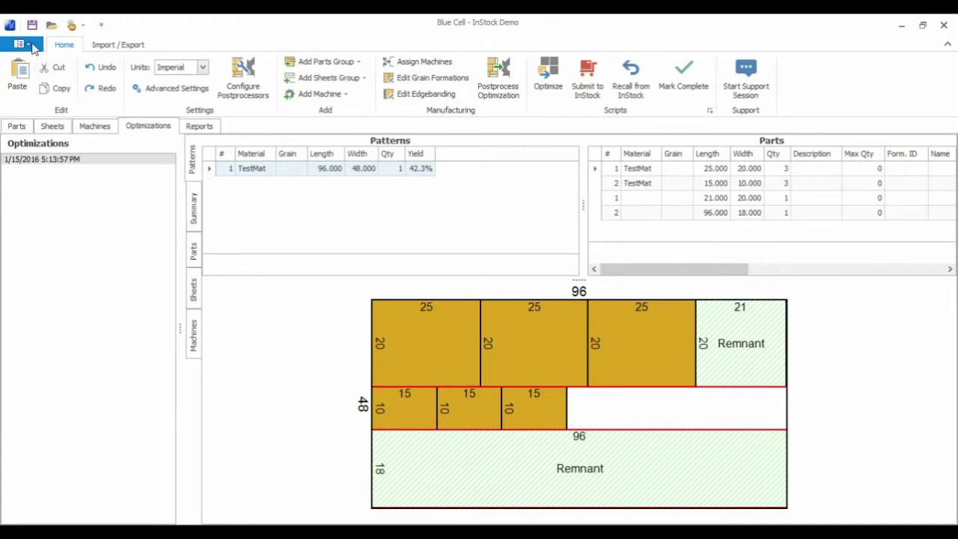
# Start a new job and load the Untitled sheets group from the InStock Demo folder
pyautogui.click(31, 46)
pyautogui.click(66, 82)
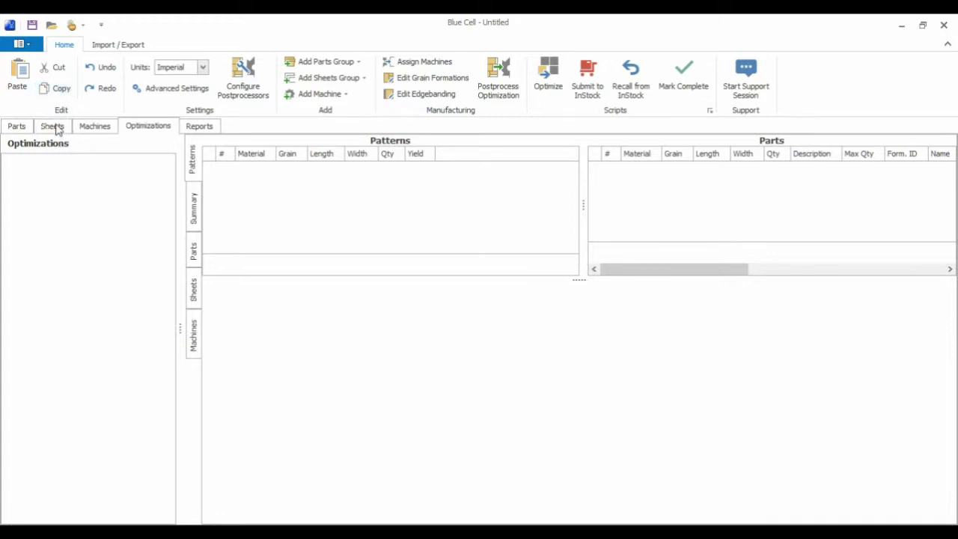
pyautogui.click(57, 128)
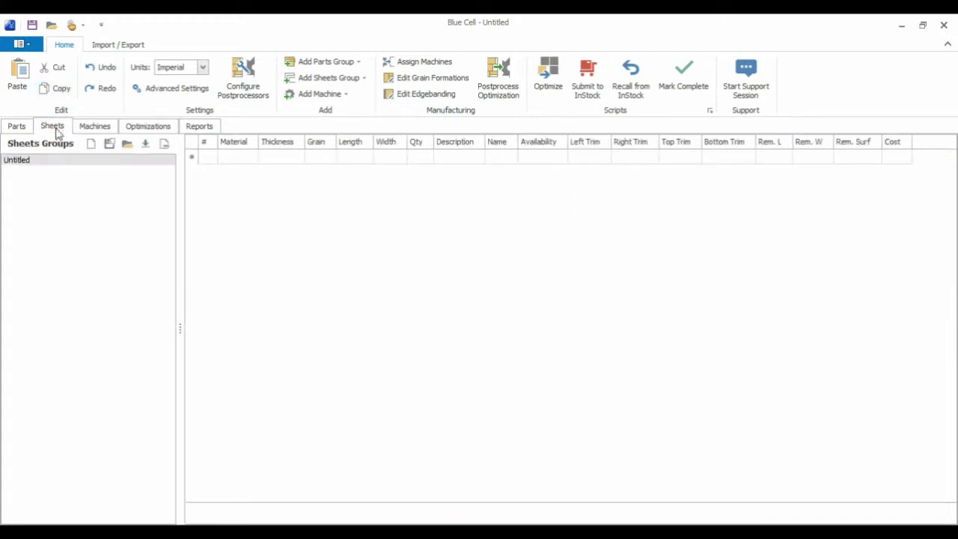
pyautogui.click(128, 144)
pyautogui.click(352, 189)
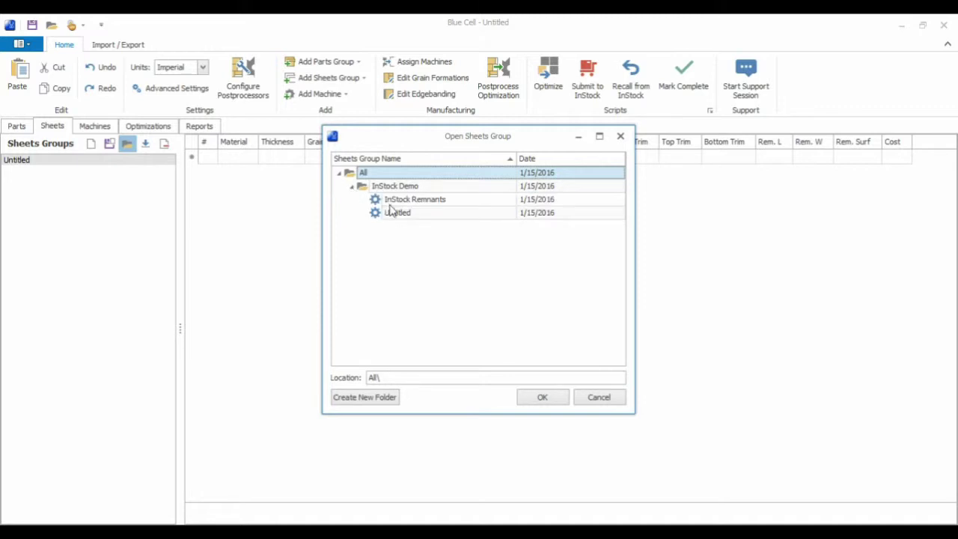
pyautogui.doubleClick(412, 215)
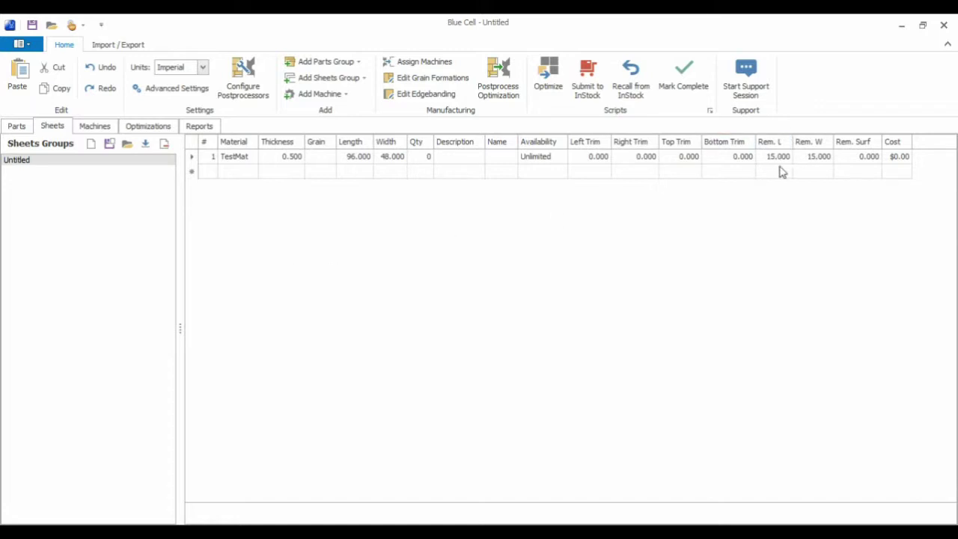
# Add a TestMat part of 18 × 18, quantity 5
pyautogui.click(17, 127)
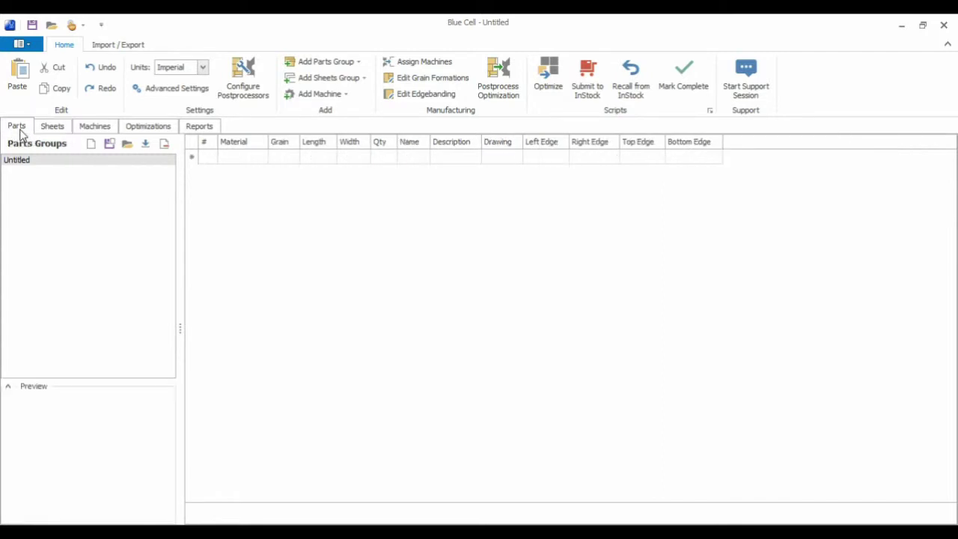
pyautogui.click(254, 159)
pyautogui.click(262, 159)
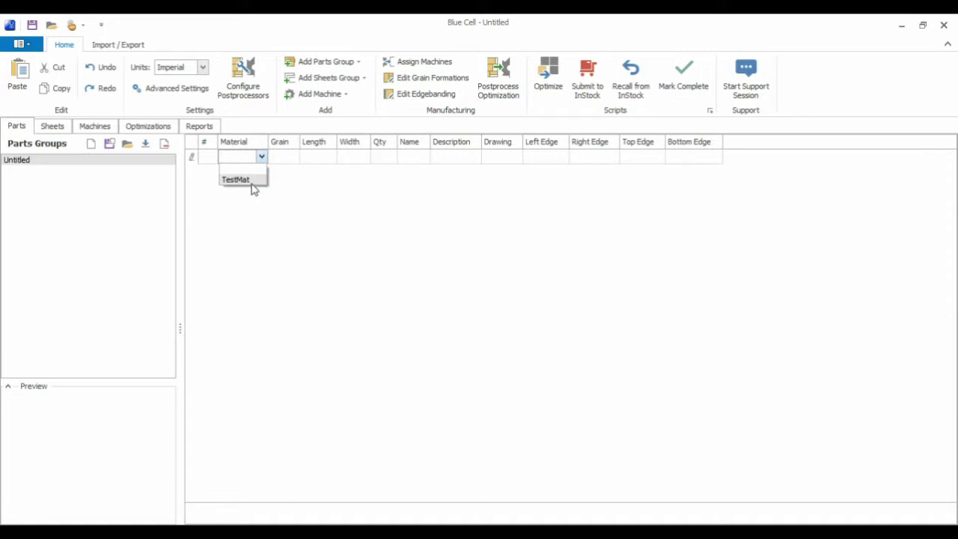
pyautogui.click(251, 183)
pyautogui.click(317, 156)
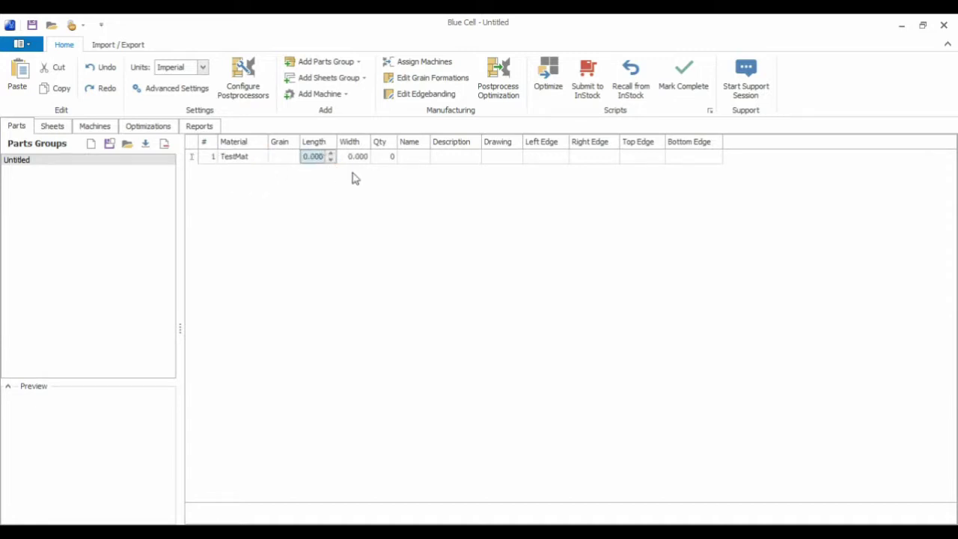
pyautogui.write('18')
pyautogui.press('Tab')
pyautogui.write('18')
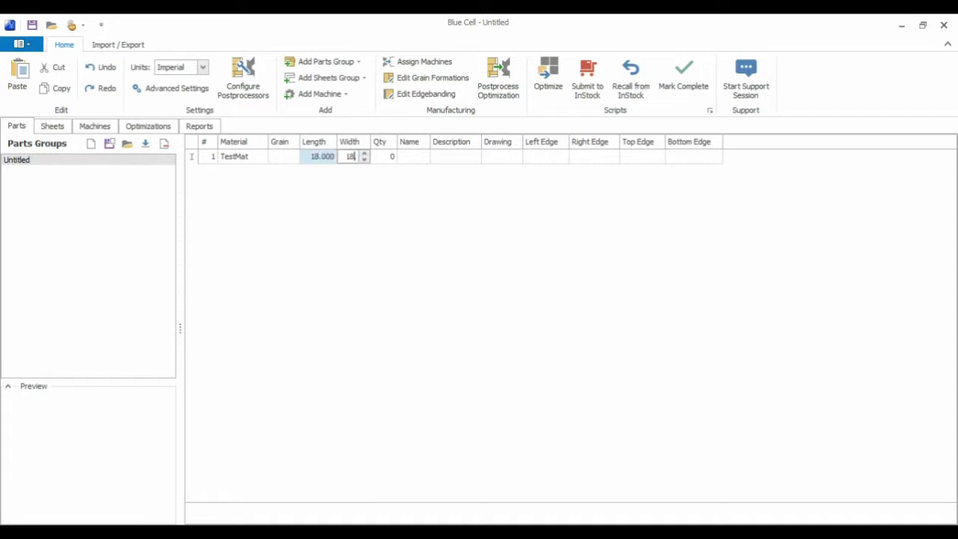
pyautogui.press('Tab')
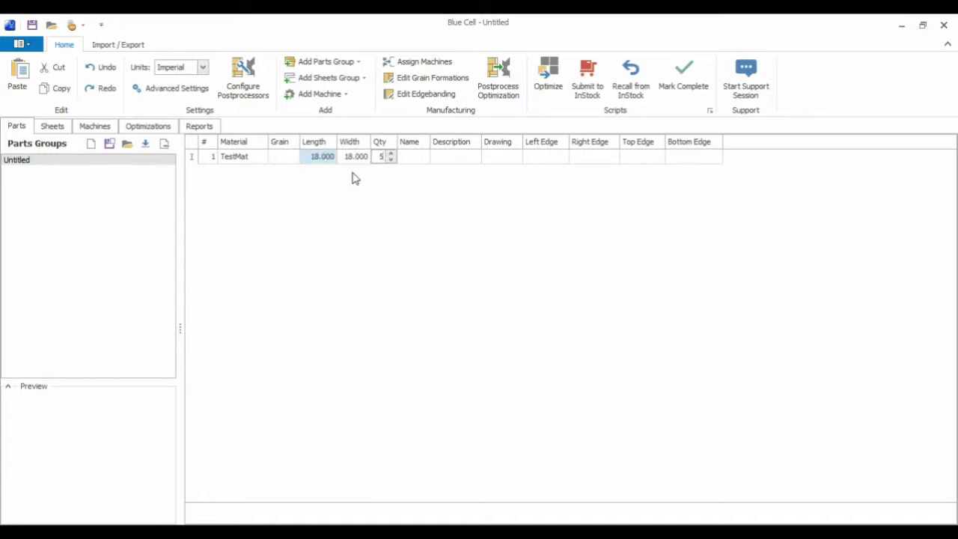
pyautogui.write('5')
pyautogui.press('Tab')
pyautogui.press('Tab')
pyautogui.press('Tab')
pyautogui.press('Tab')
pyautogui.press('Tab')
pyautogui.press('Tab')
pyautogui.press('Tab')
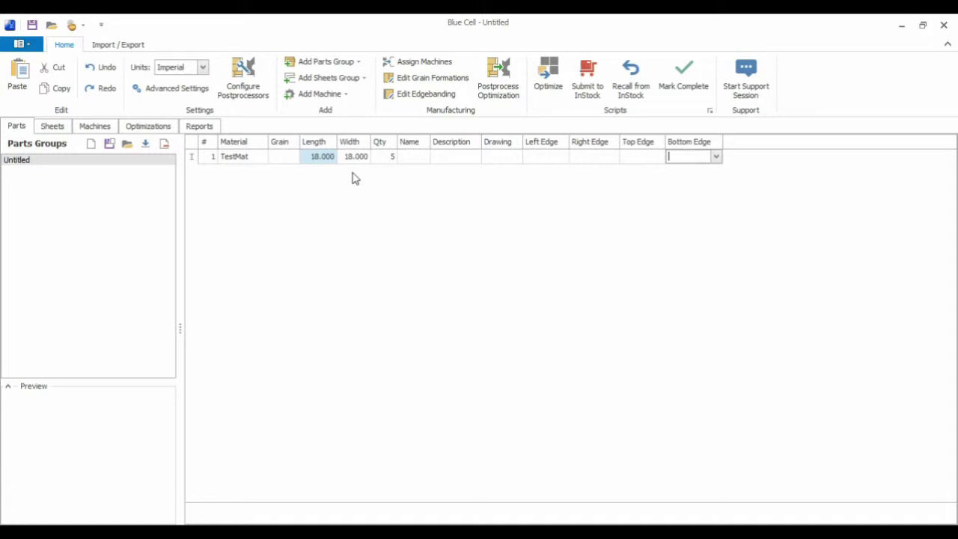
pyautogui.press('Tab')
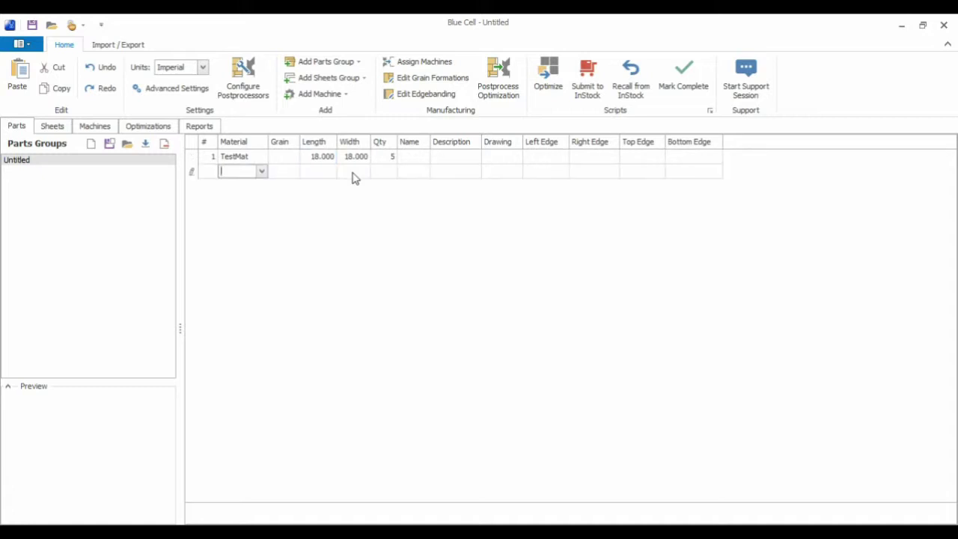
# Add a second TestMat part of 40 × 40, quantity 2
pyautogui.click(262, 172)
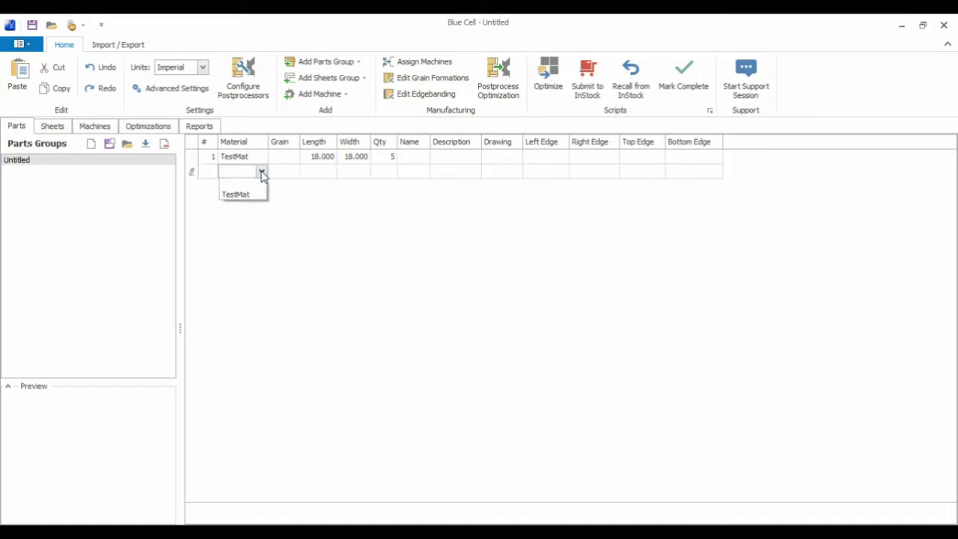
pyautogui.click(249, 195)
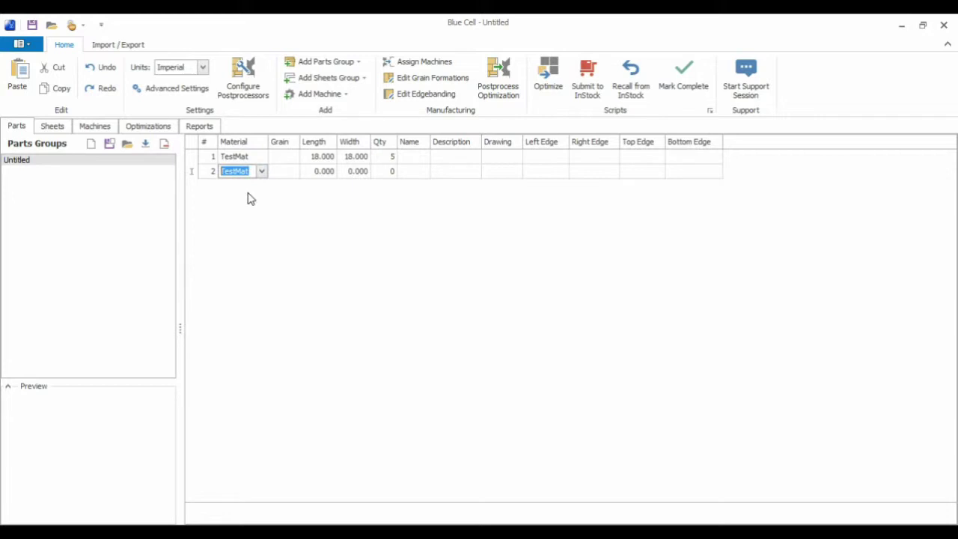
pyautogui.click(318, 171)
pyautogui.write('40.')
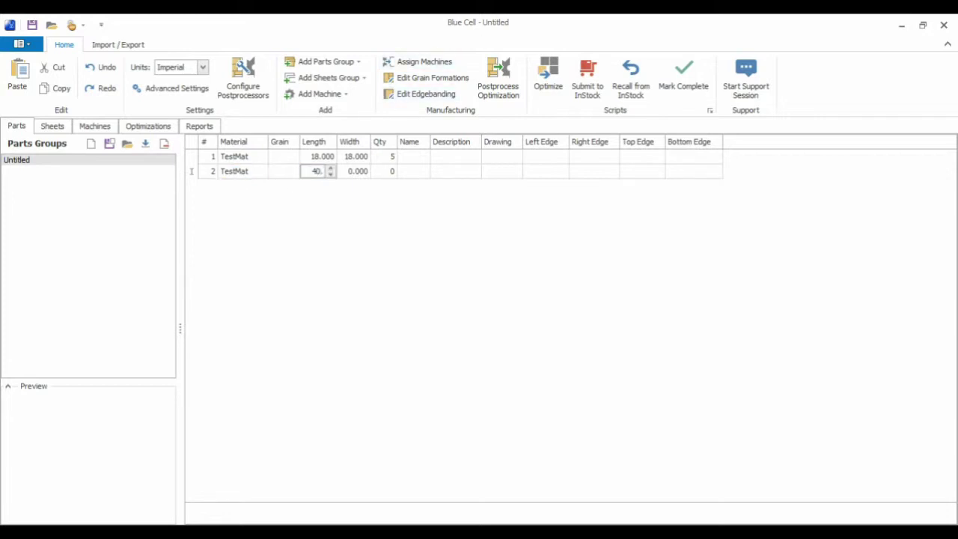
pyautogui.press('Tab')
pyautogui.write('5')
pyautogui.write('000')
pyautogui.press('Tab')
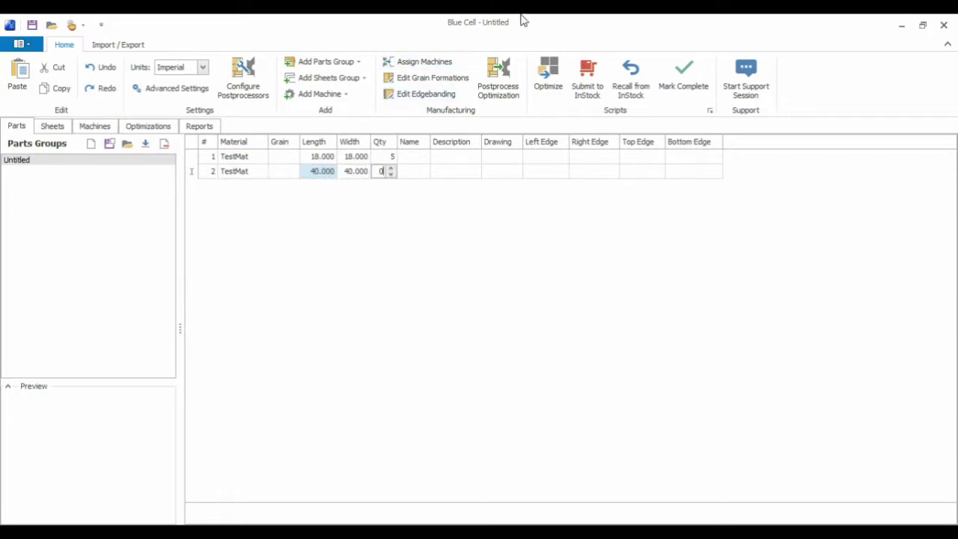
pyautogui.write('2')
pyautogui.press('Tab')
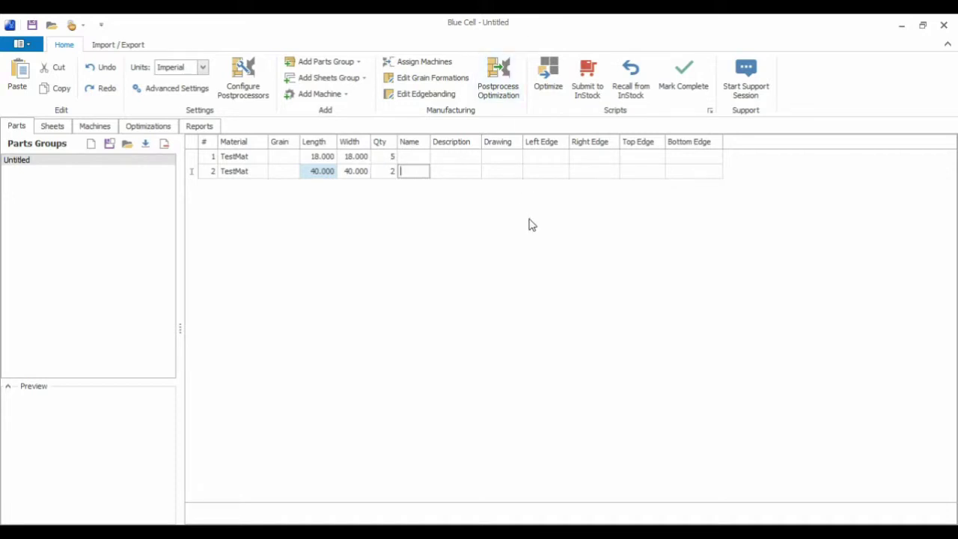
# Optimize the job and view the 96 × 48 pattern with its 16 × 48 remnant
pyautogui.click(581, 242)
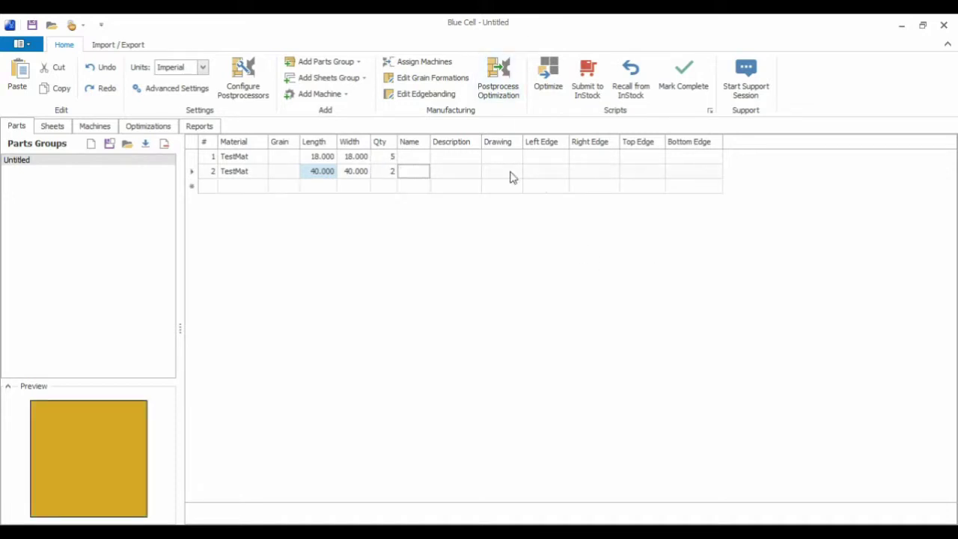
pyautogui.click(550, 78)
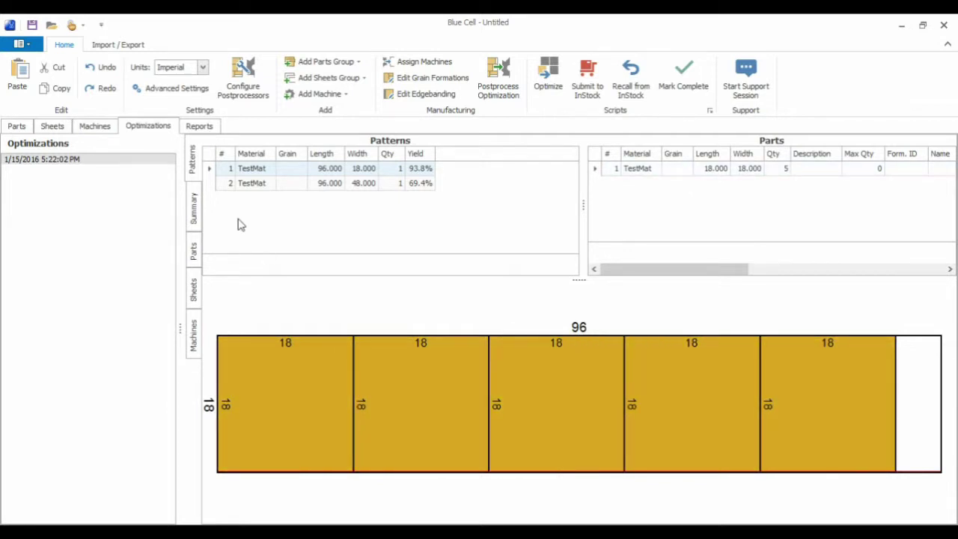
pyautogui.click(265, 187)
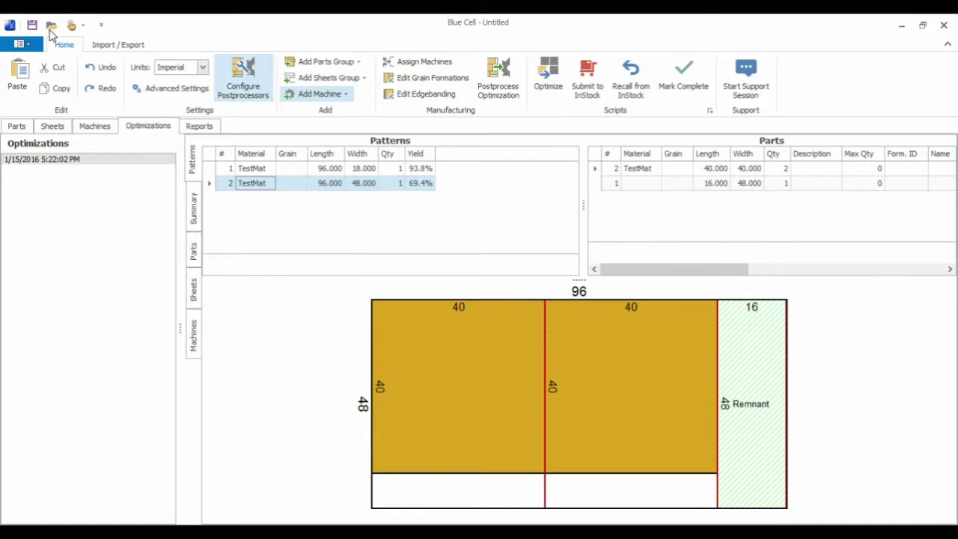
# Save the job as InStock Demo 2 in the InStock Demo folder
pyautogui.click(32, 45)
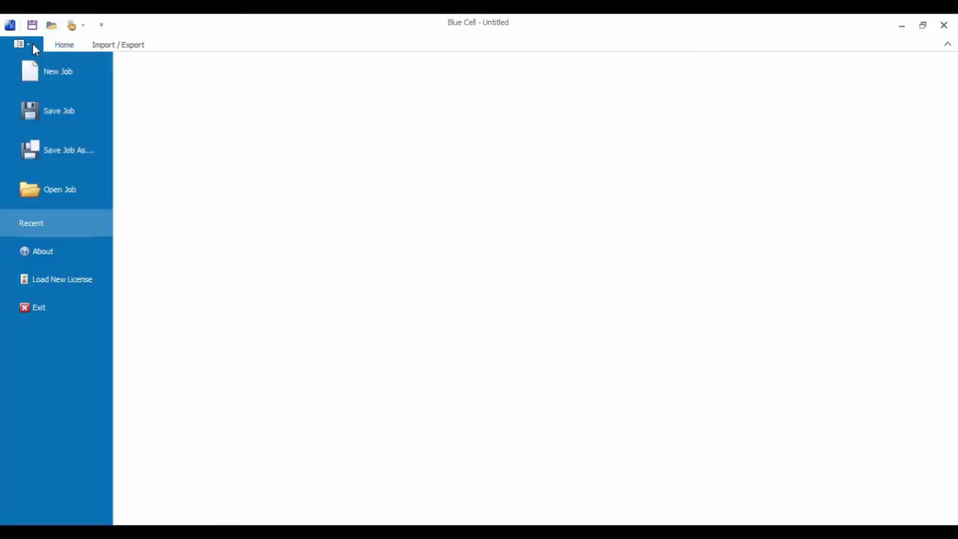
pyautogui.click(86, 126)
pyautogui.click(434, 190)
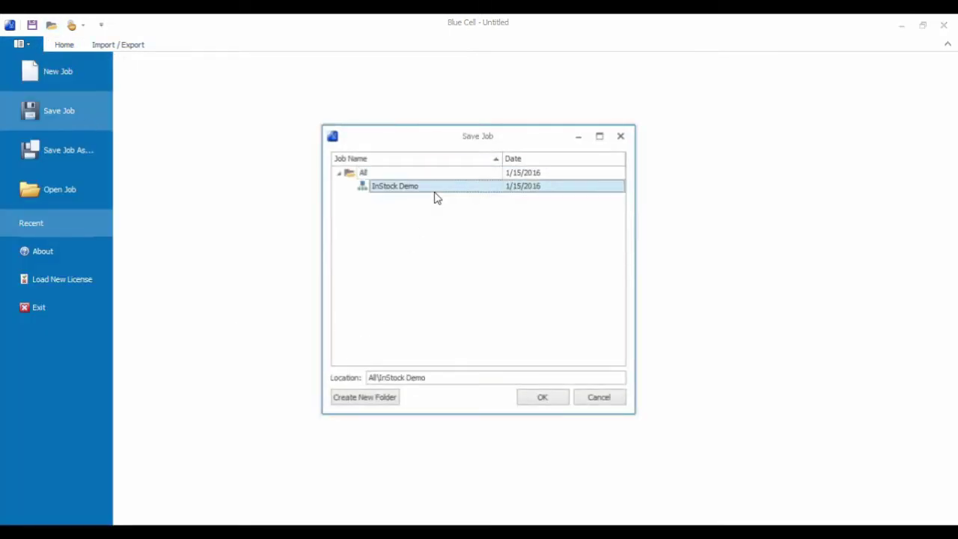
pyautogui.click(478, 379)
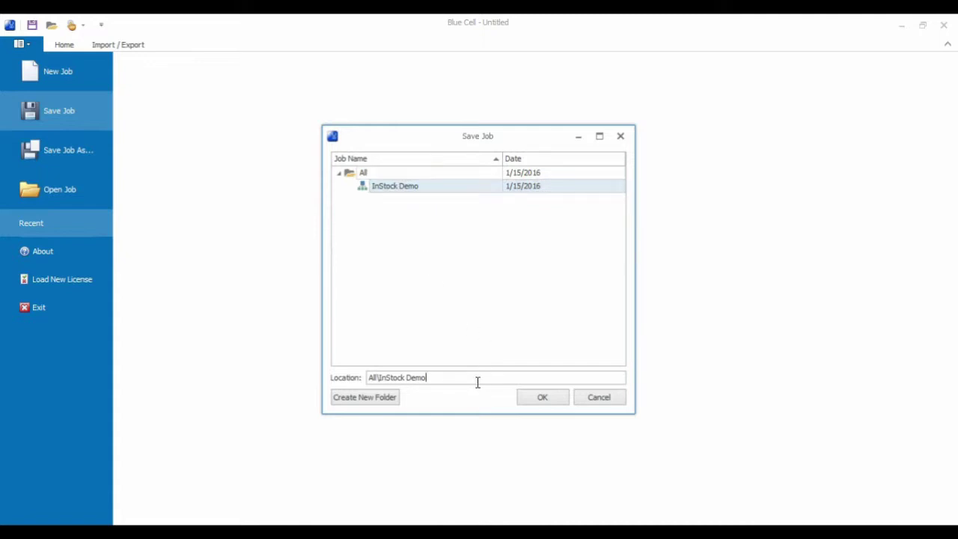
pyautogui.click(547, 401)
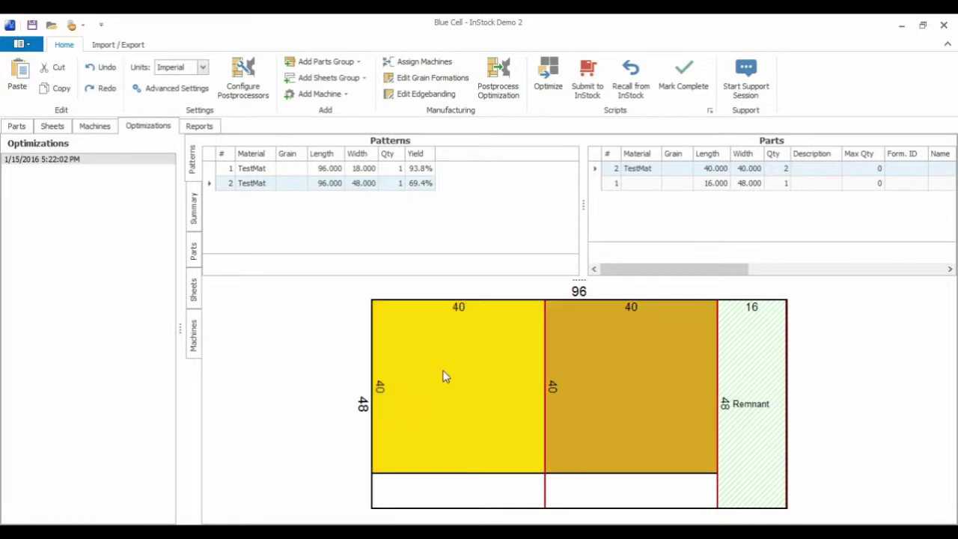
# Submit the optimization to InStock, confirm, and review the 18 × 18 and 96 × 48 patterns
pyautogui.click(588, 78)
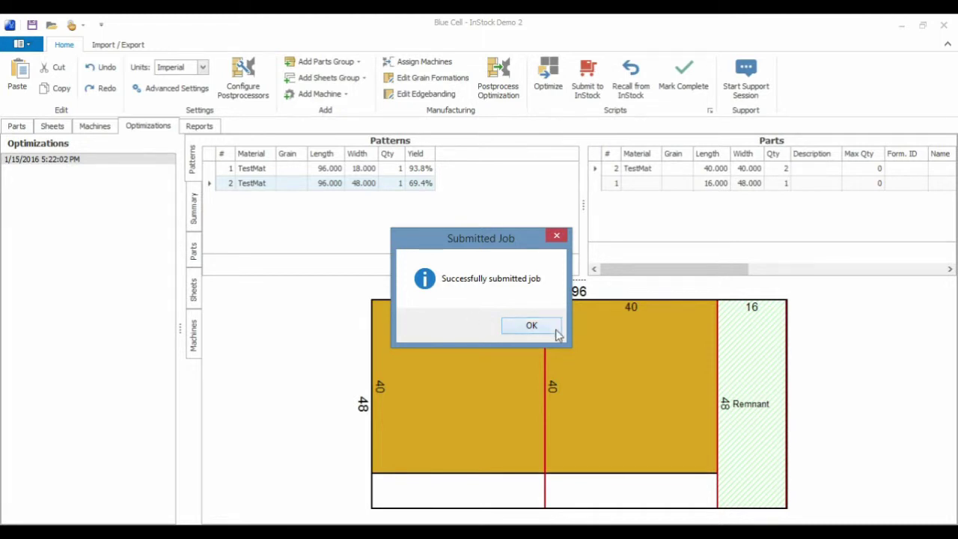
pyautogui.click(555, 330)
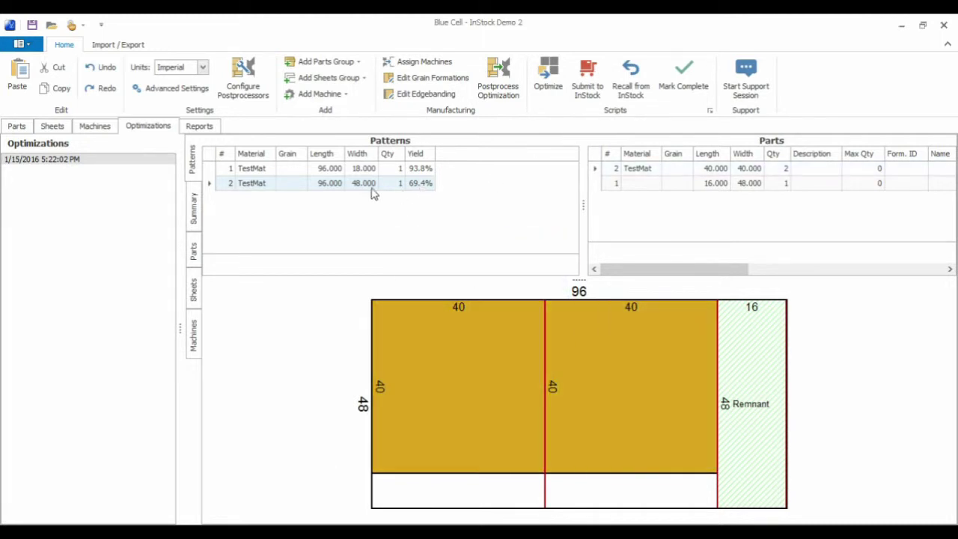
pyautogui.click(385, 170)
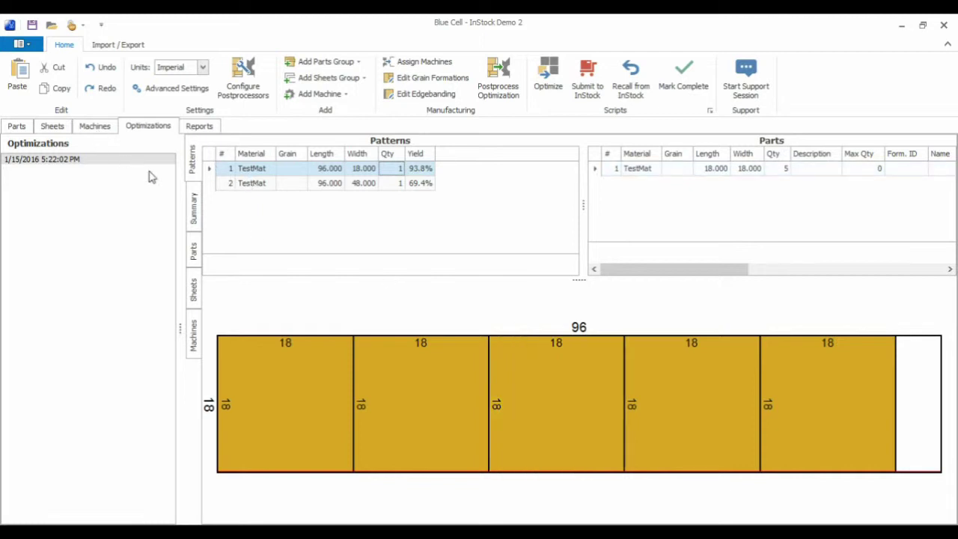
pyautogui.click(352, 187)
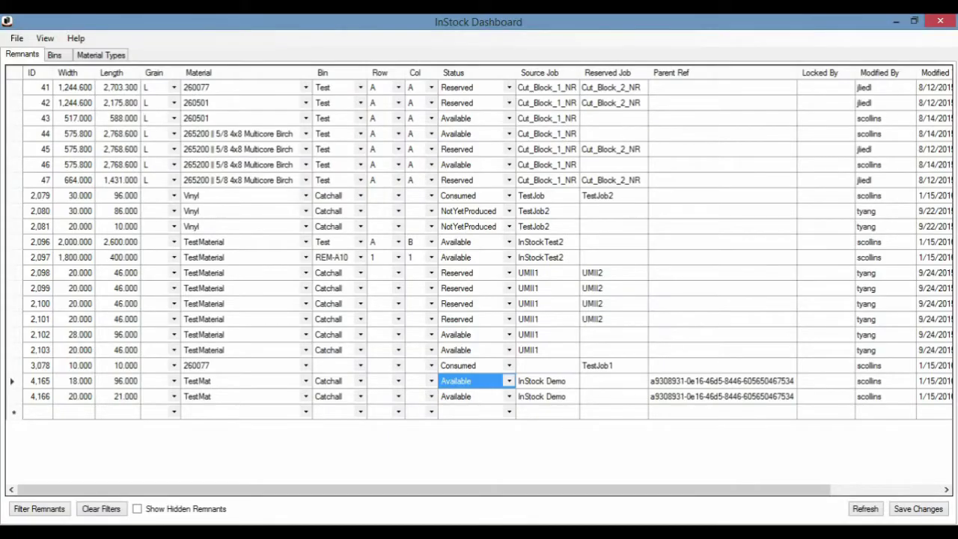
pyautogui.click(860, 510)
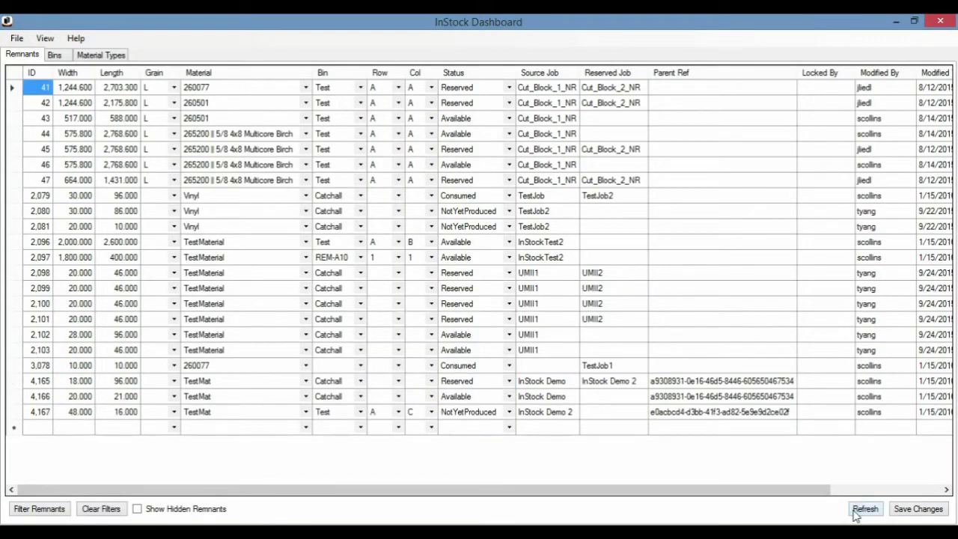
pyautogui.click(492, 383)
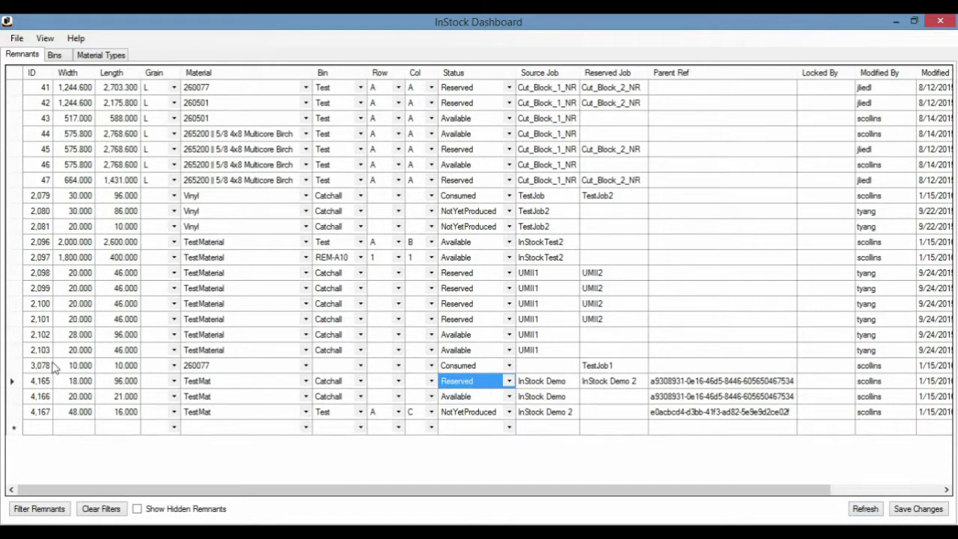
pyautogui.click(82, 383)
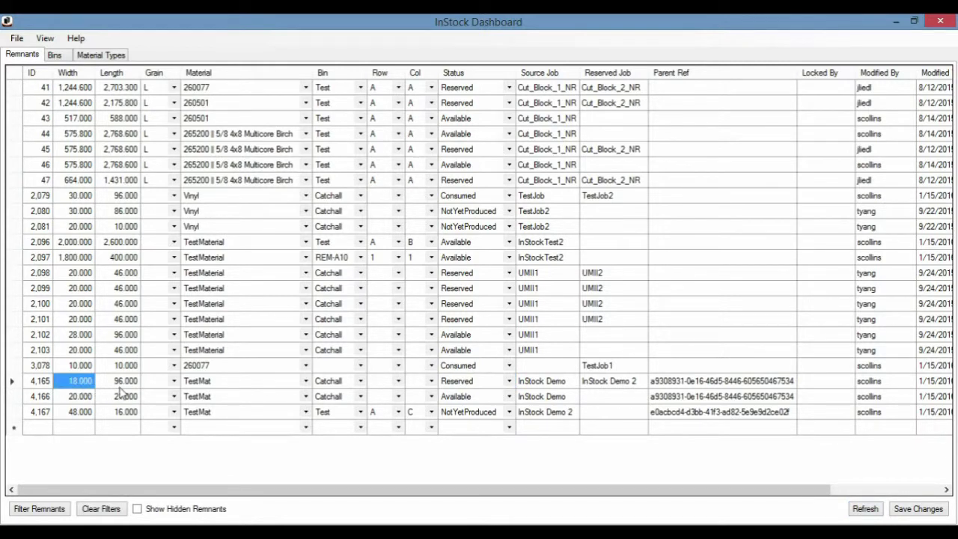
pyautogui.click(481, 380)
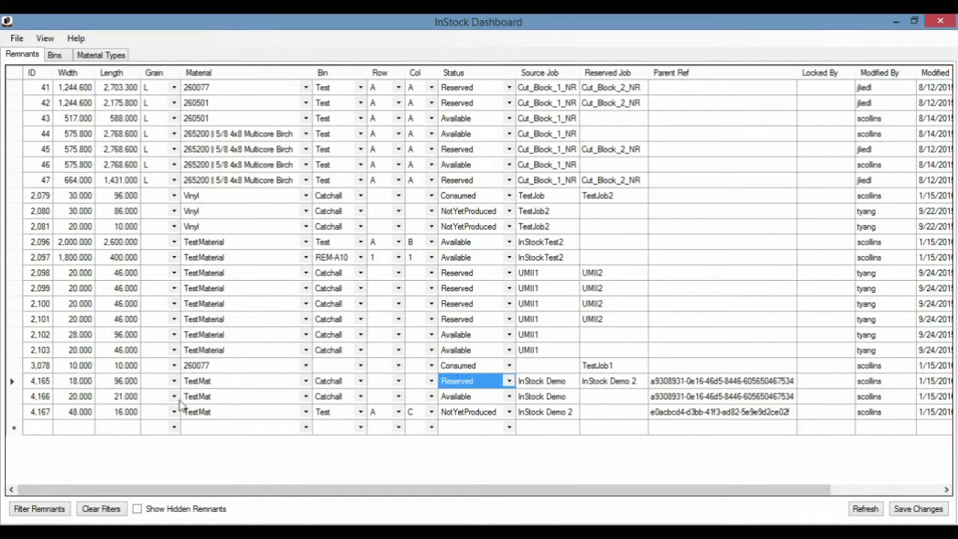
pyautogui.click(116, 402)
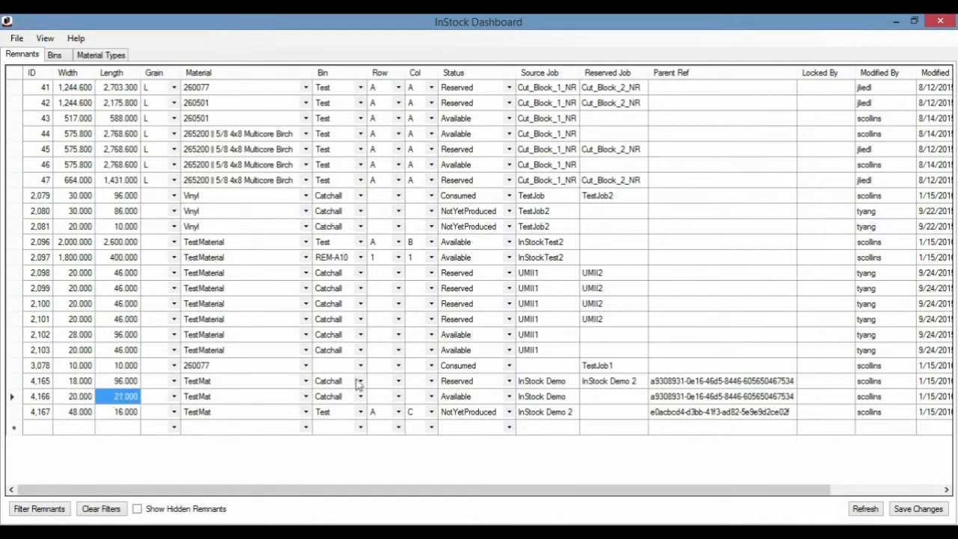
pyautogui.click(481, 401)
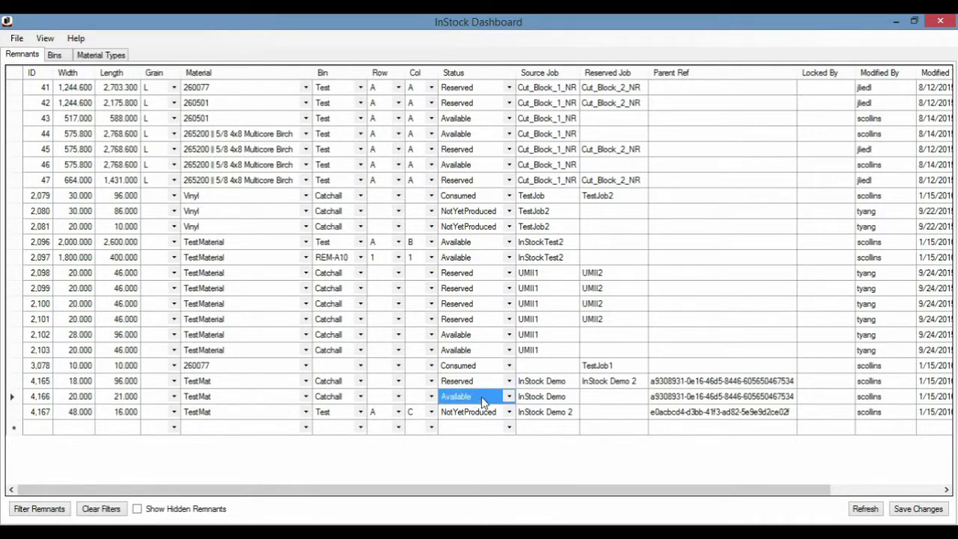
pyautogui.click(91, 416)
pyautogui.click(116, 418)
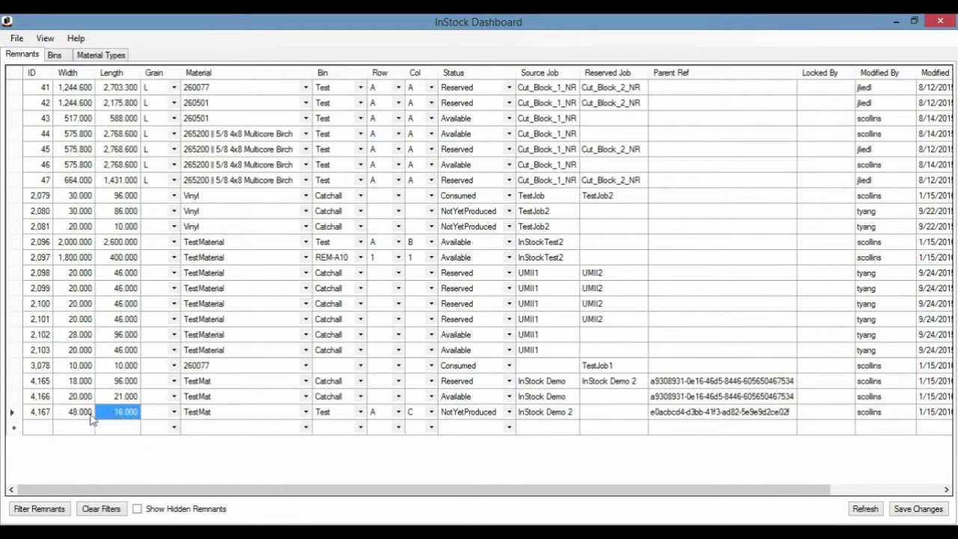
# Assign remnant 4,167 to bin REM-J05
pyautogui.click(496, 413)
pyautogui.click(341, 411)
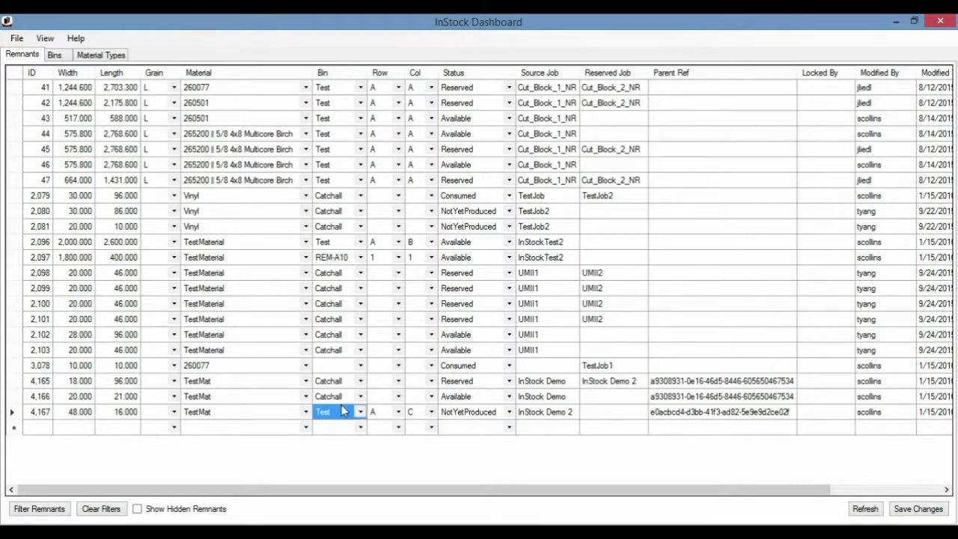
pyautogui.click(361, 413)
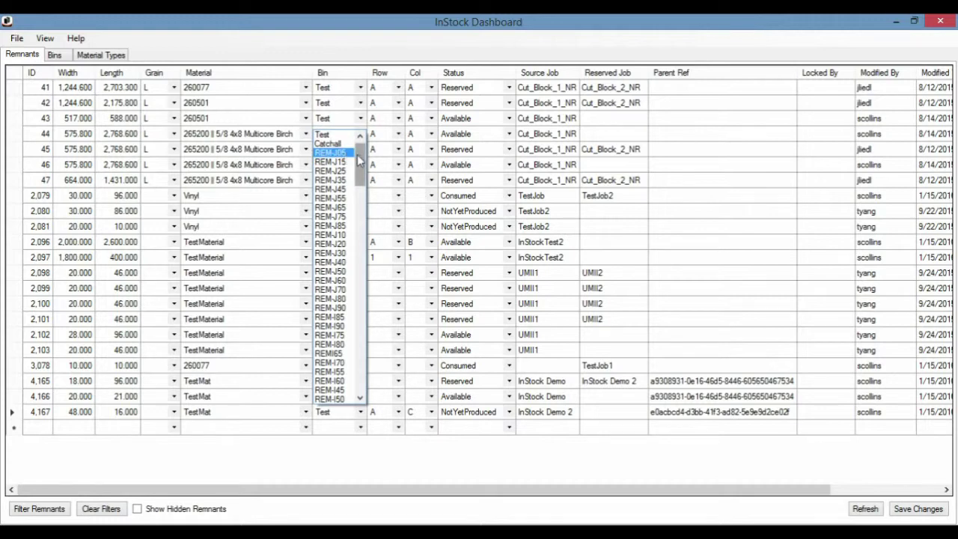
pyautogui.scroll(1, 363, 160)
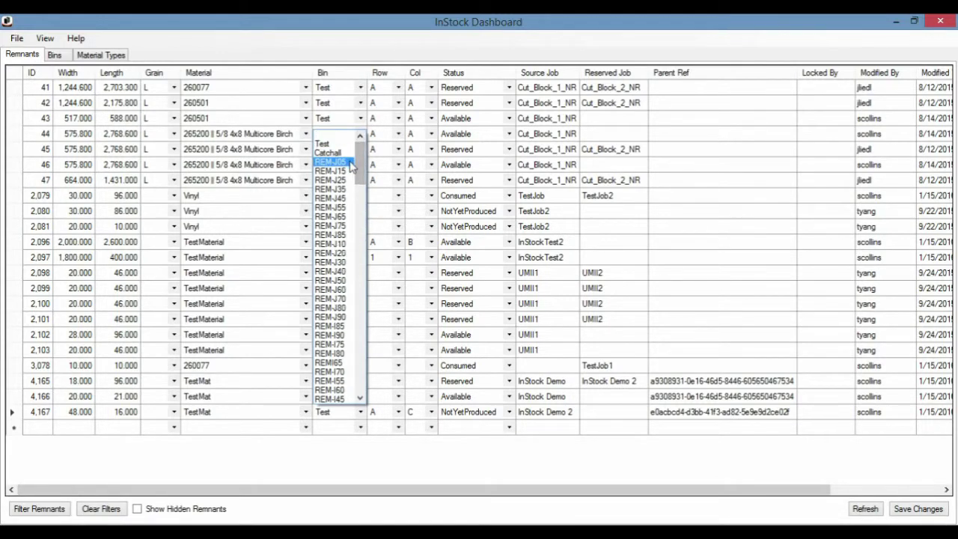
pyautogui.click(344, 163)
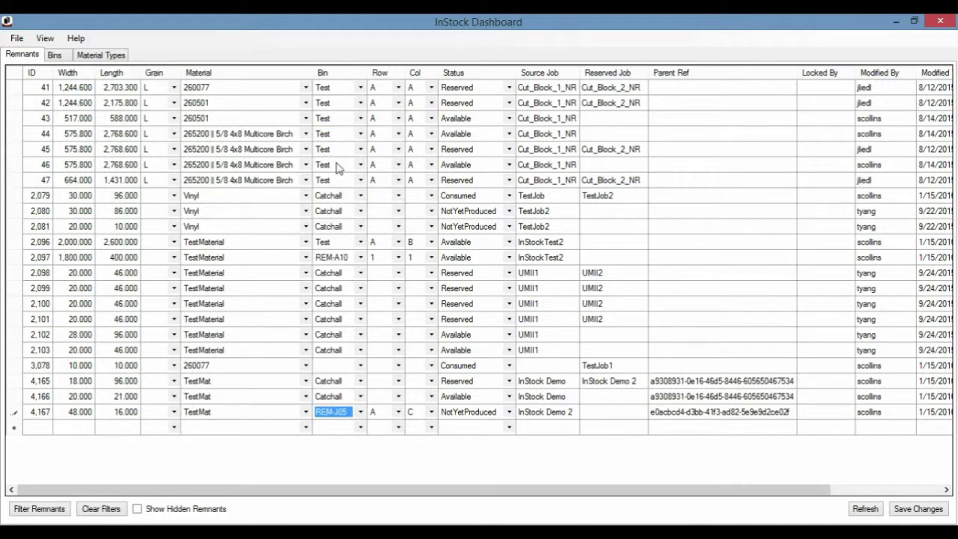
# Give remnant 4,167 row 1 and column 1, then save the changes
pyautogui.press('Tab')
pyautogui.write('1')
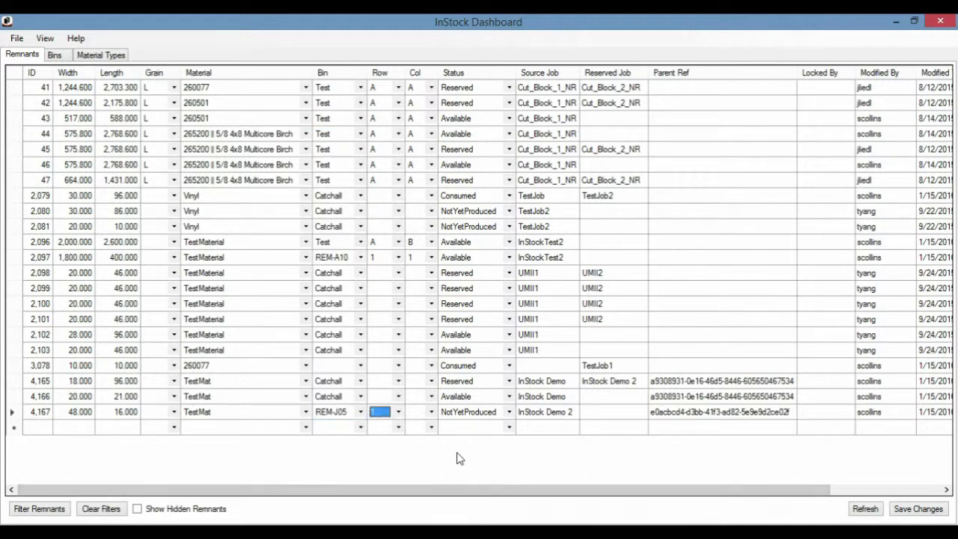
pyautogui.press('Tab')
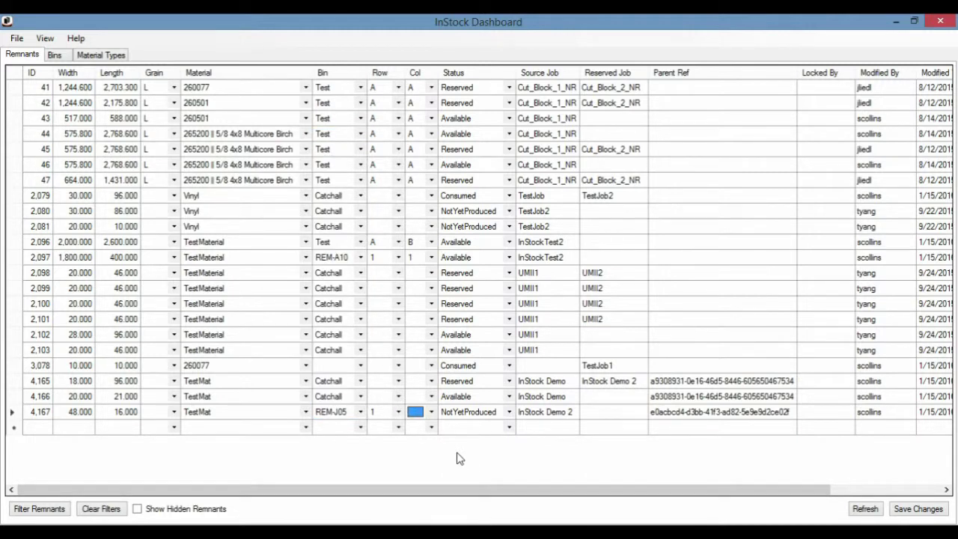
pyautogui.click(432, 413)
pyautogui.click(421, 434)
pyautogui.click(573, 416)
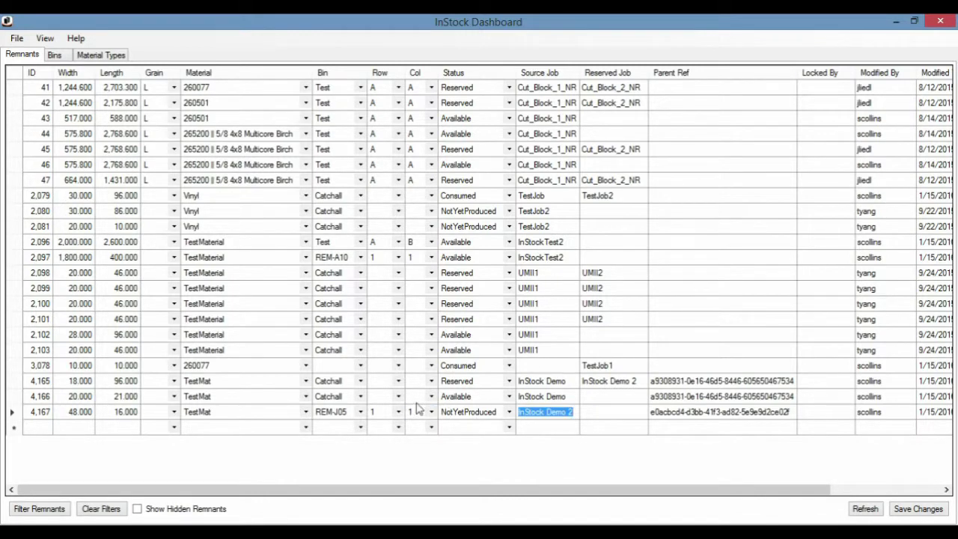
pyautogui.click(557, 382)
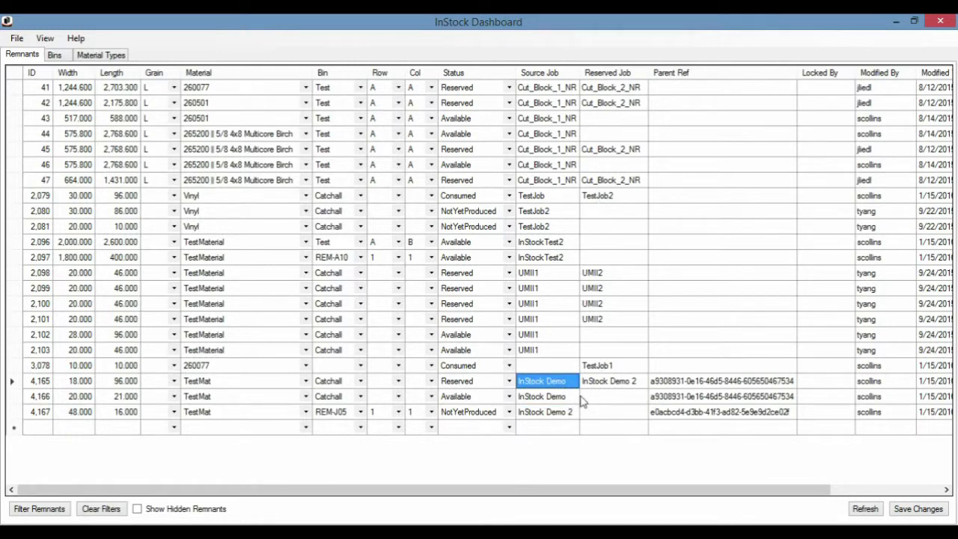
pyautogui.click(941, 513)
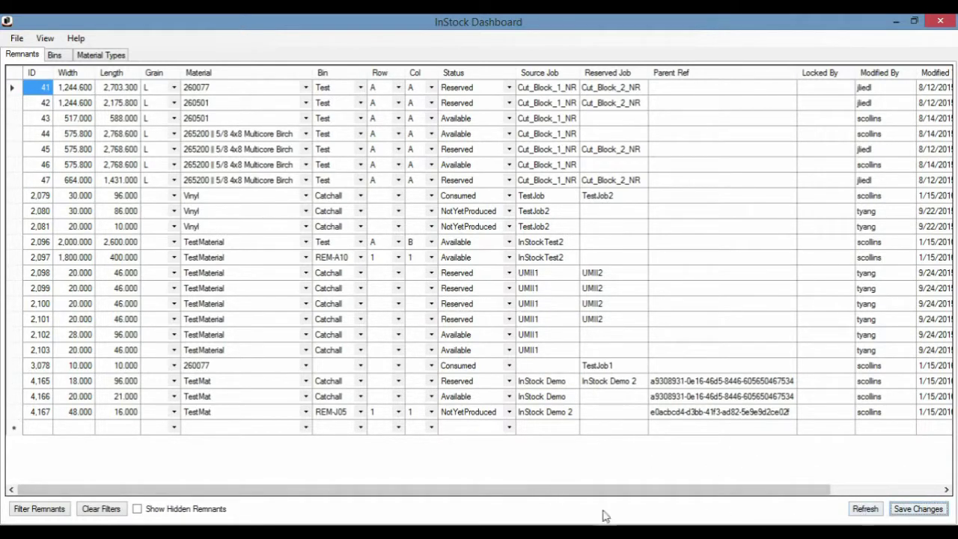
# Refresh the Access Point job list and put InStock Demo 2 into Retrieval mode, showing reserved remnant 4165
pyautogui.hotkey('alt', 'Tab')
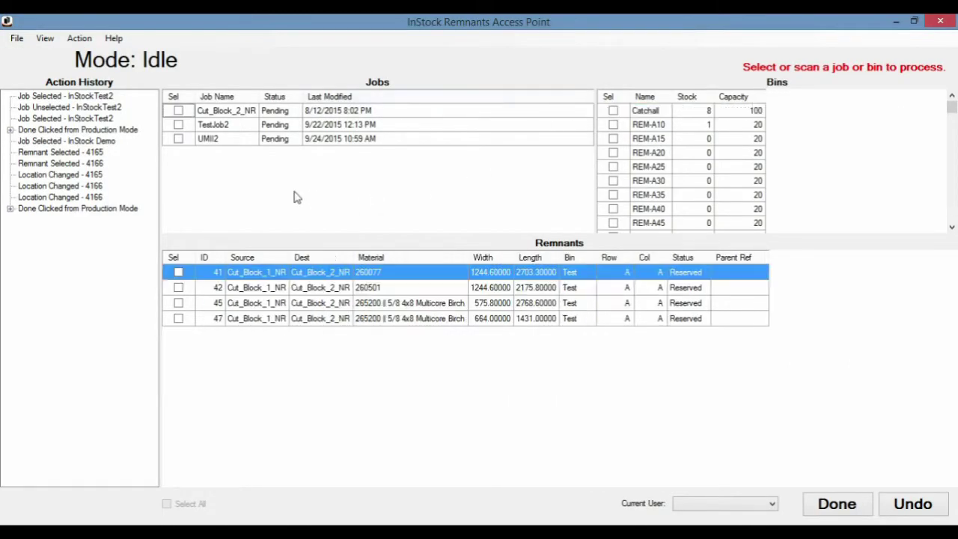
pyautogui.click(44, 39)
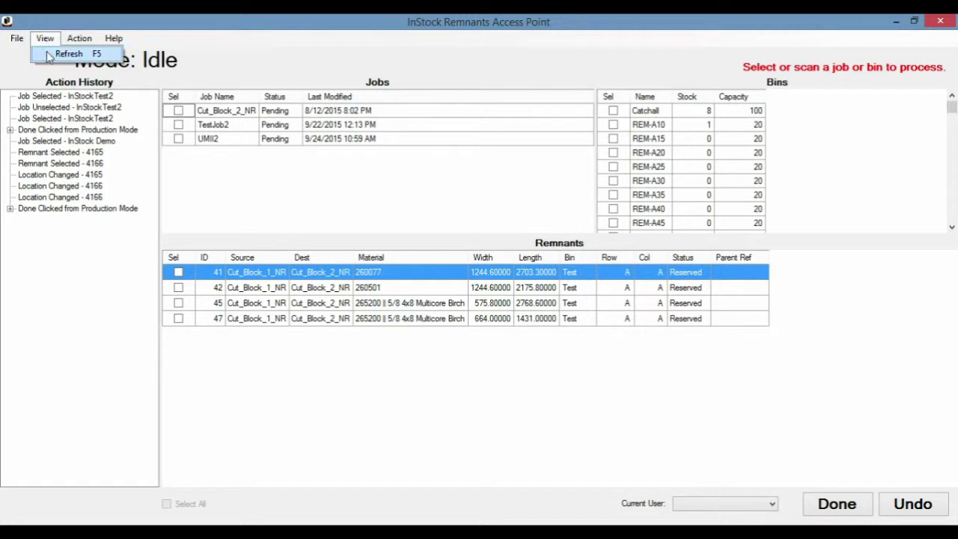
pyautogui.click(58, 52)
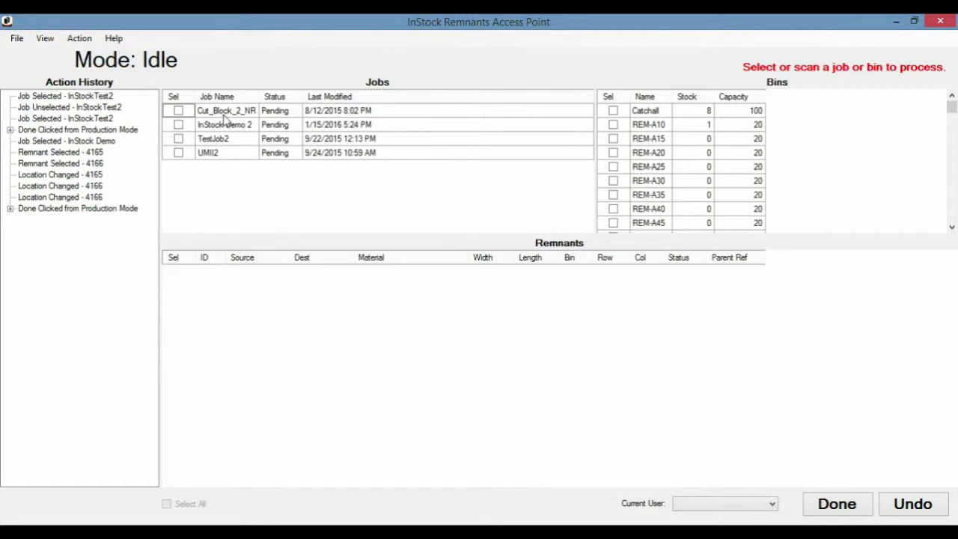
pyautogui.click(222, 125)
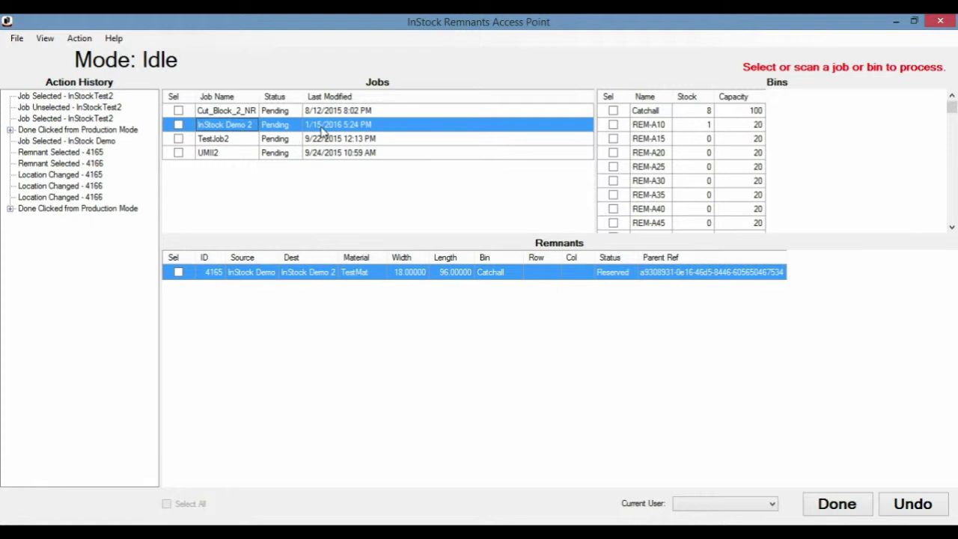
pyautogui.click(179, 124)
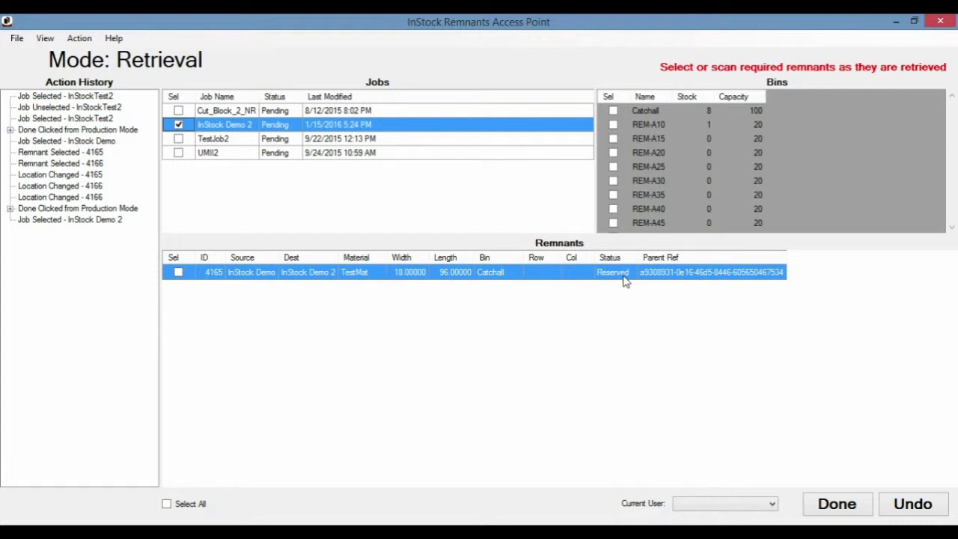
# Retrieve remnant 4165 for InStock Demo 2, then confirm after a Dashboard refresh that 4,165 is Consumed
pyautogui.click(179, 273)
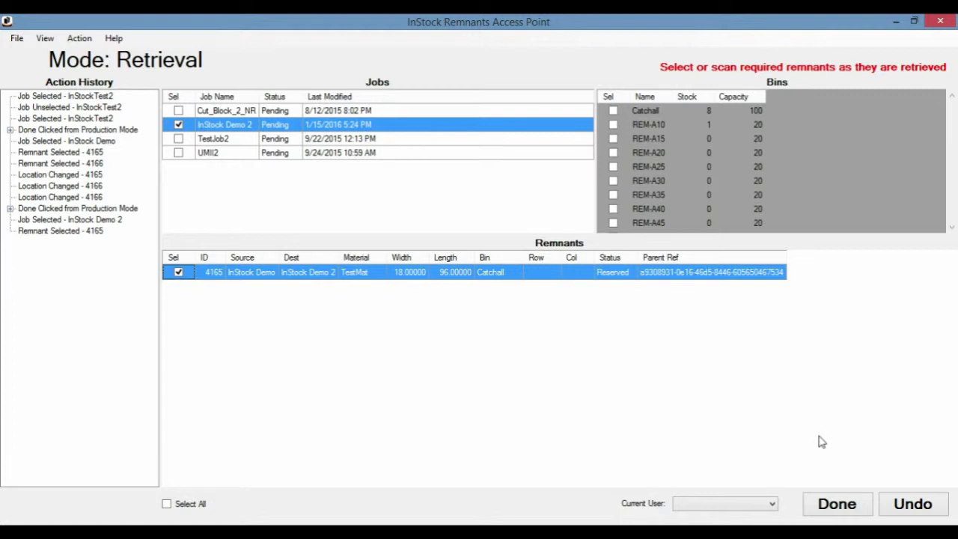
pyautogui.click(836, 506)
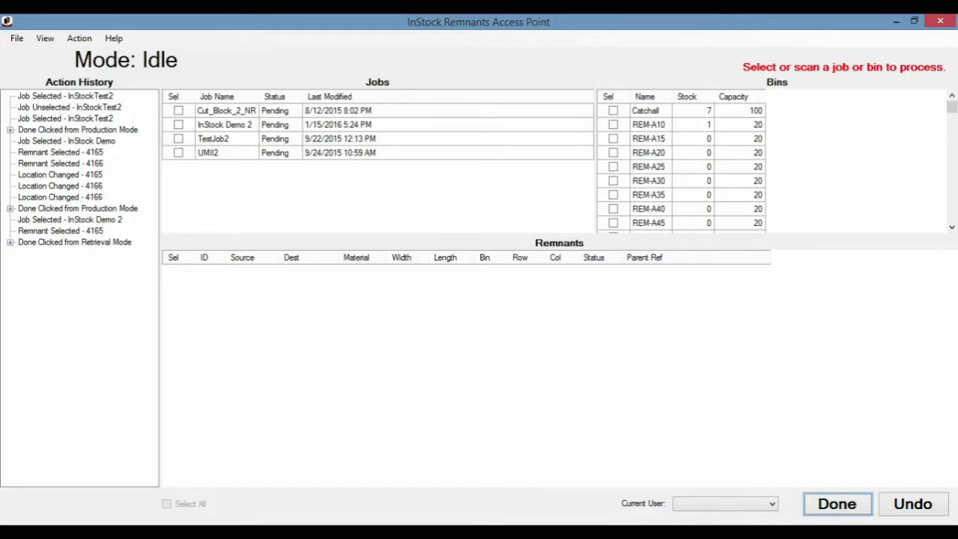
pyautogui.hotkey('alt', 'Tab')
pyautogui.click(866, 509)
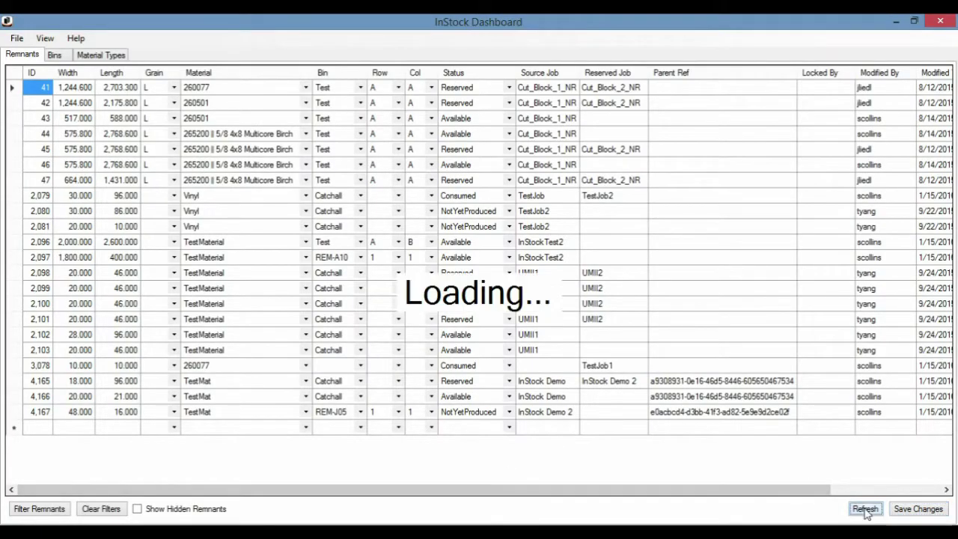
pyautogui.click(464, 382)
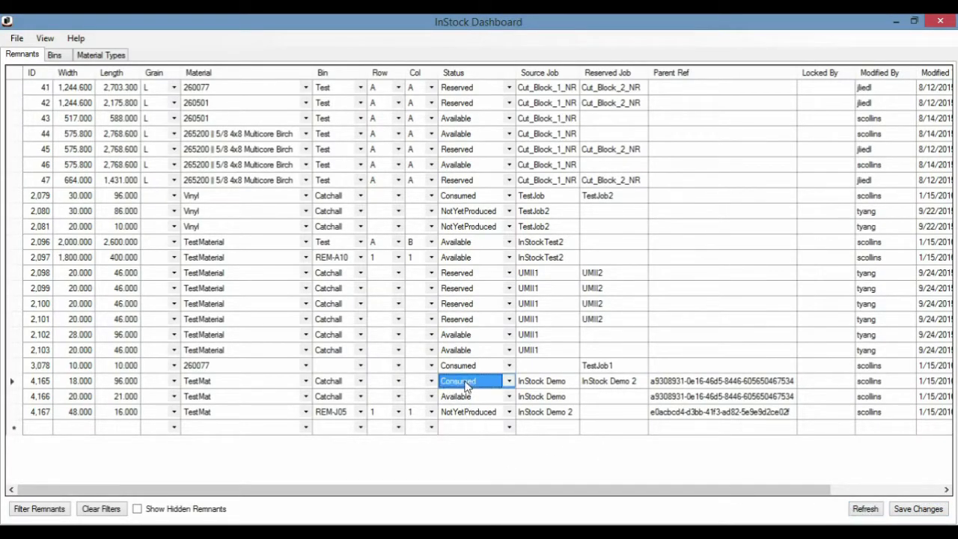
pyautogui.hotkey('alt', 'Tab')
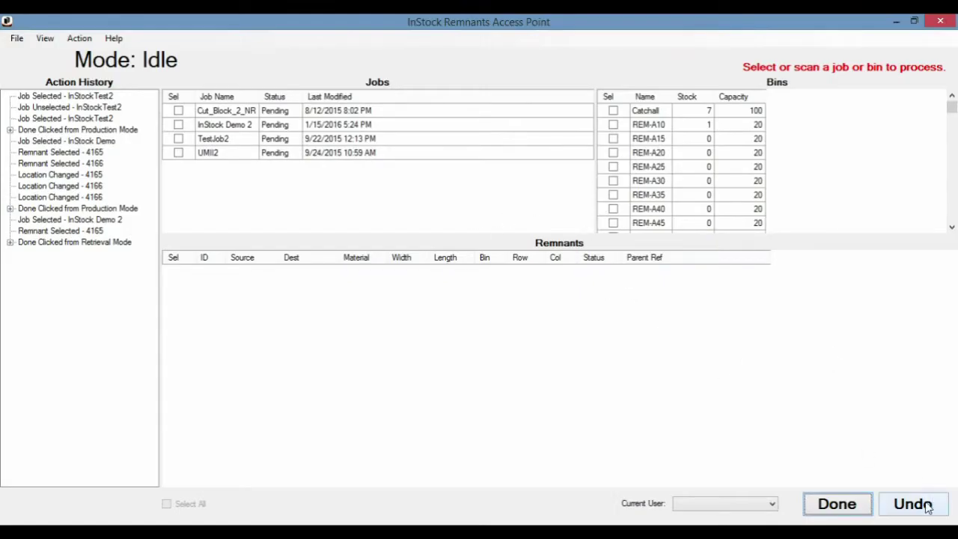
# Undo the retrieval, restoring Catchall to 8, and put InStock Demo 2 back into Retrieval mode
pyautogui.click(926, 506)
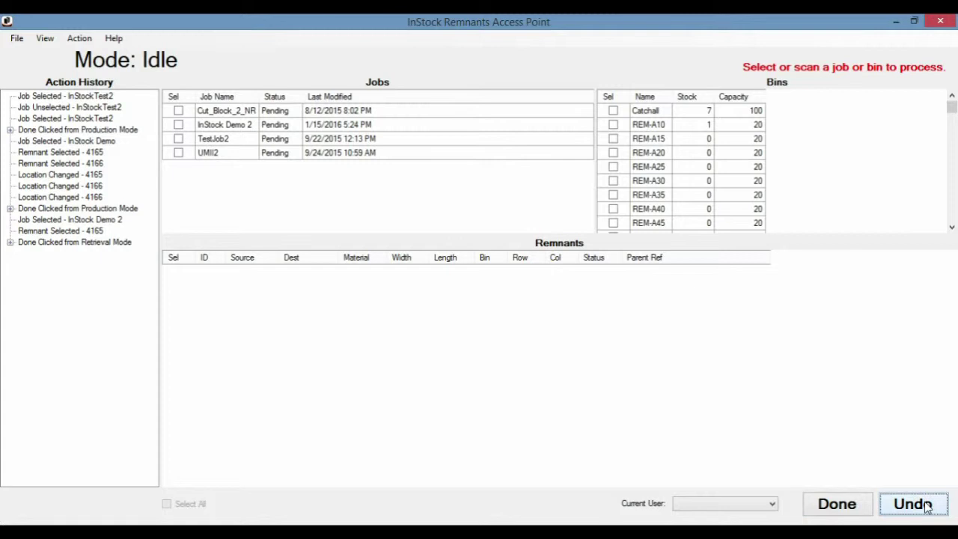
pyautogui.click(224, 126)
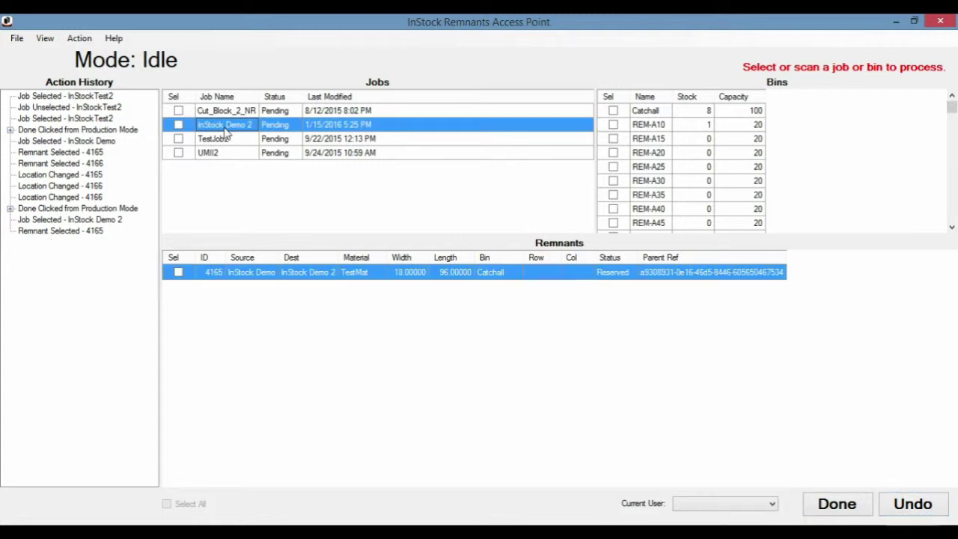
pyautogui.click(179, 126)
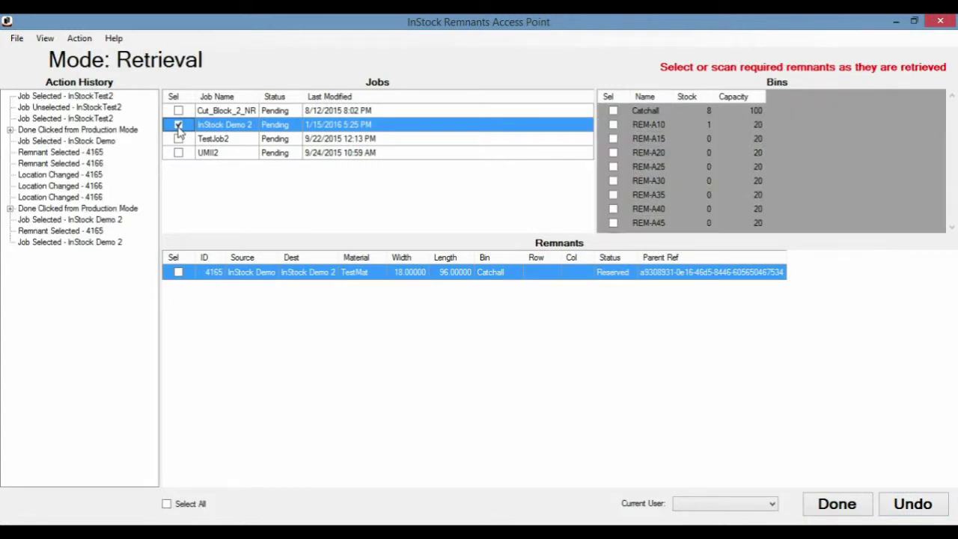
pyautogui.rightClick(410, 278)
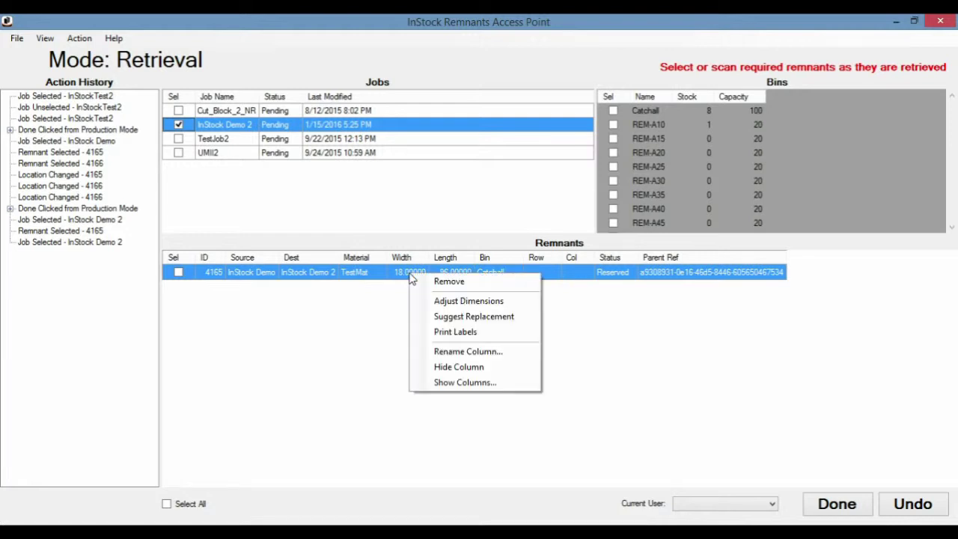
# Search for a replacement for remnant 4165, find none, then retrieve it again to reveal new remnant 4167
pyautogui.click(529, 323)
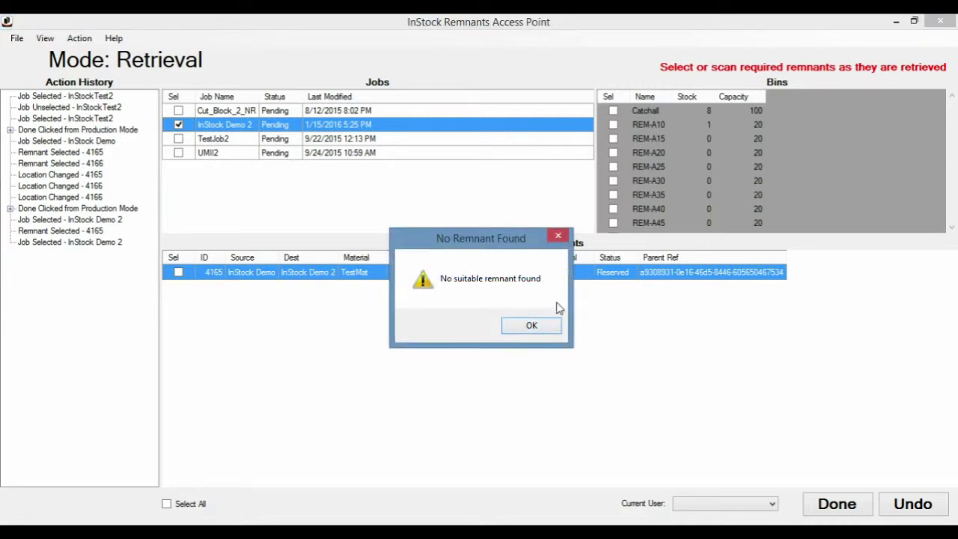
pyautogui.click(527, 327)
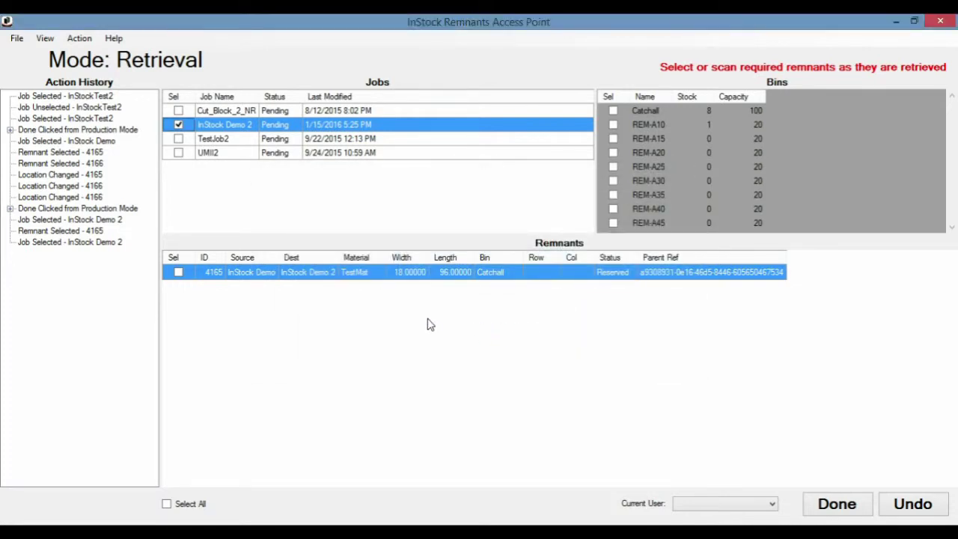
pyautogui.click(179, 272)
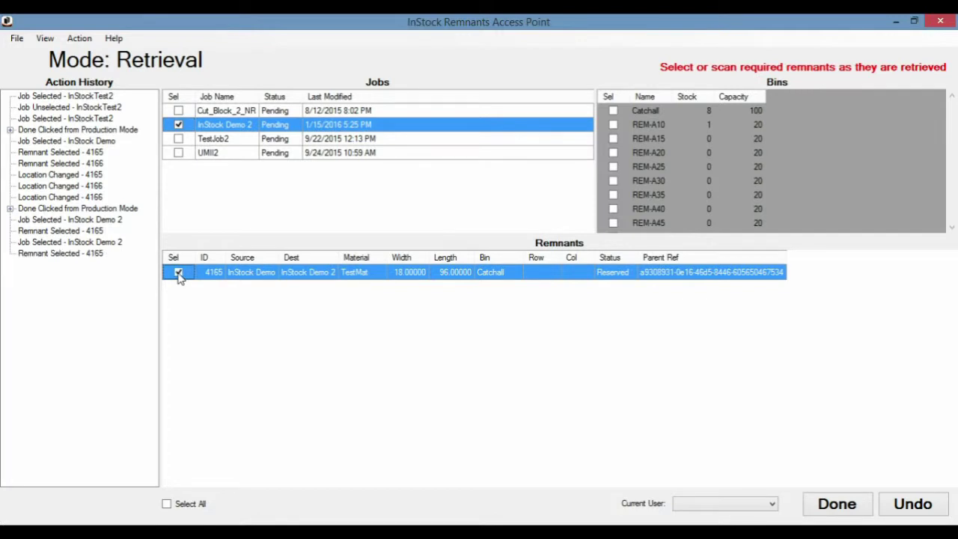
pyautogui.click(836, 504)
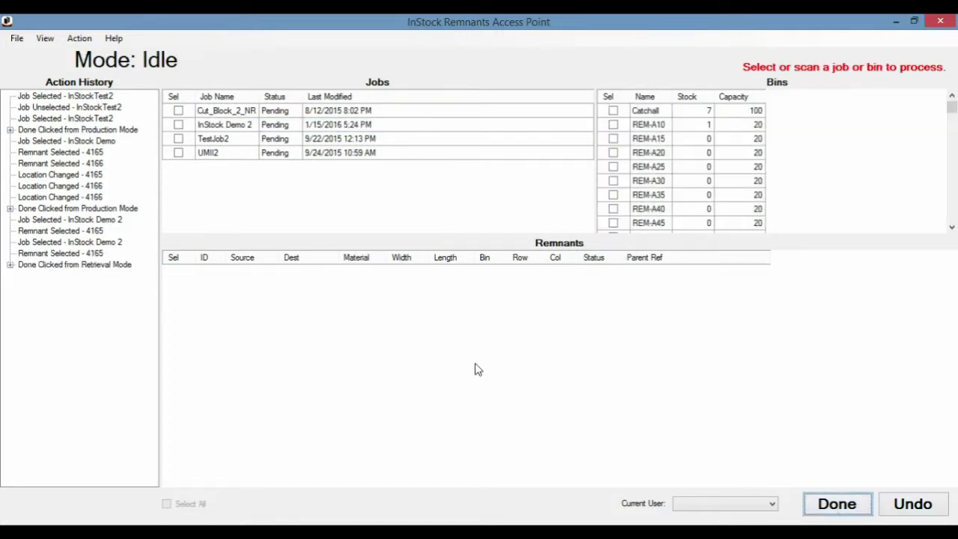
pyautogui.click(256, 128)
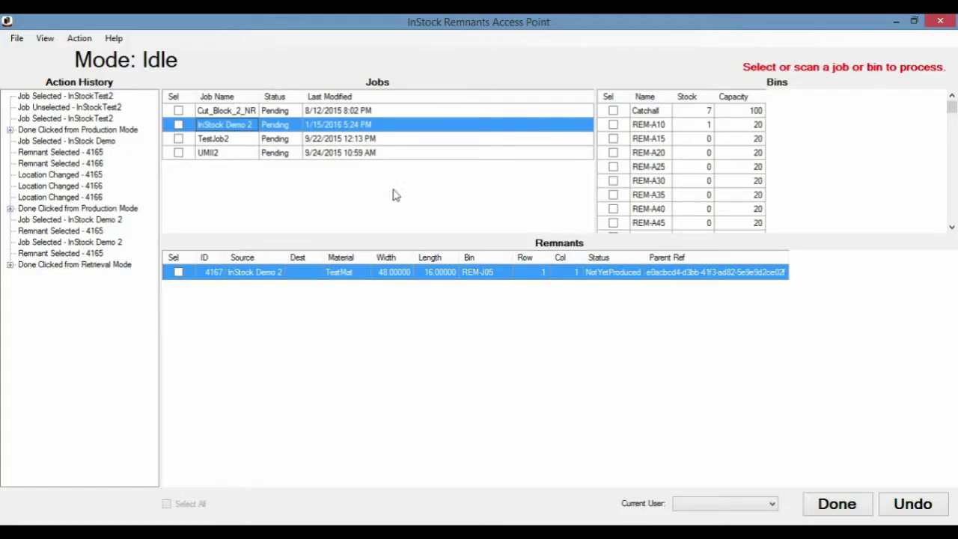
# Start production for InStock Demo 2 and mark remnant 4167 as produced
pyautogui.click(178, 124)
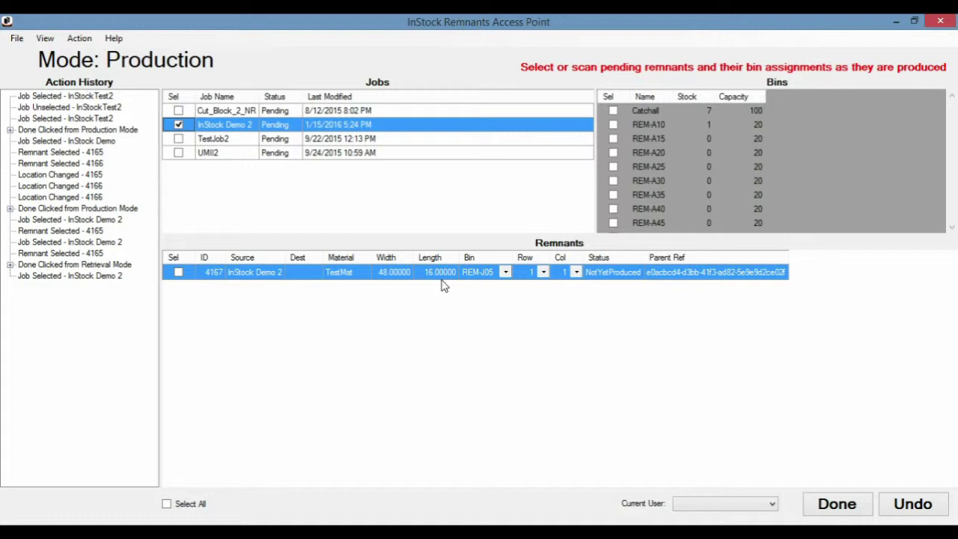
pyautogui.click(179, 273)
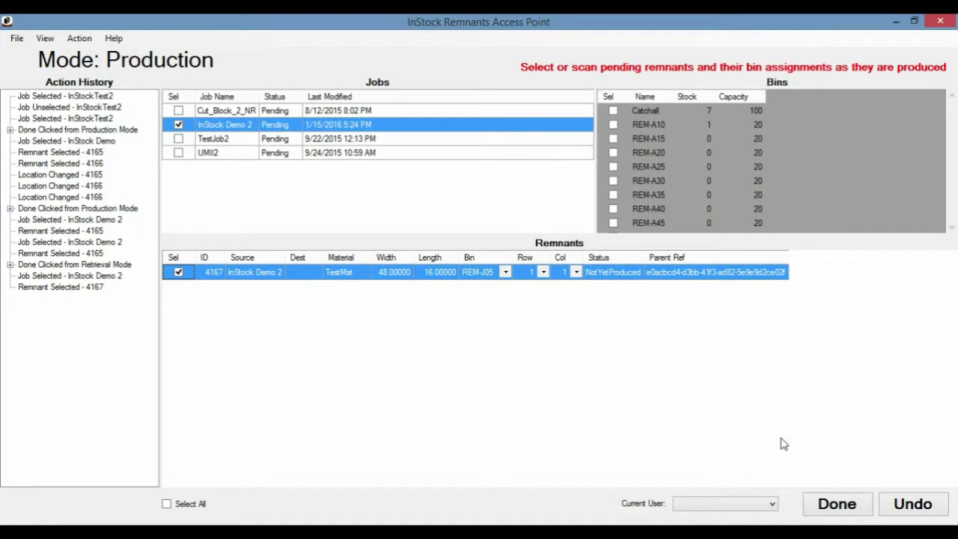
# Finish production, then confirm on the refreshed Dashboard that 4,165 is Consumed and 4,167 is Available
pyautogui.click(860, 509)
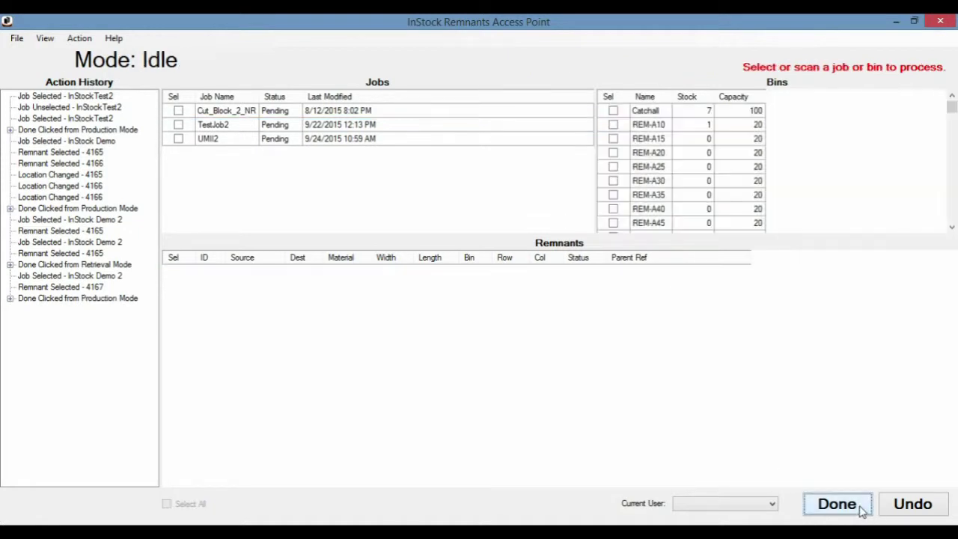
pyautogui.hotkey('alt', 'Tab')
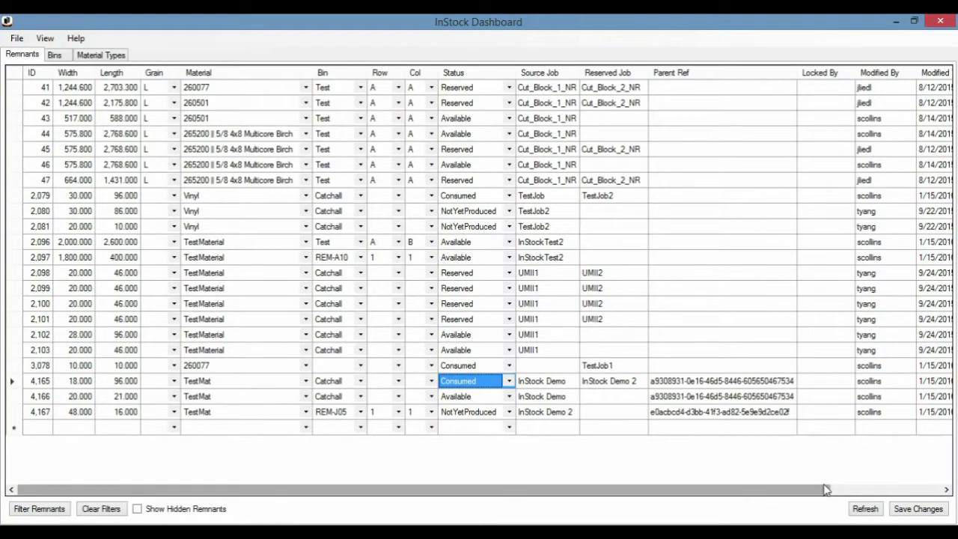
pyautogui.click(864, 509)
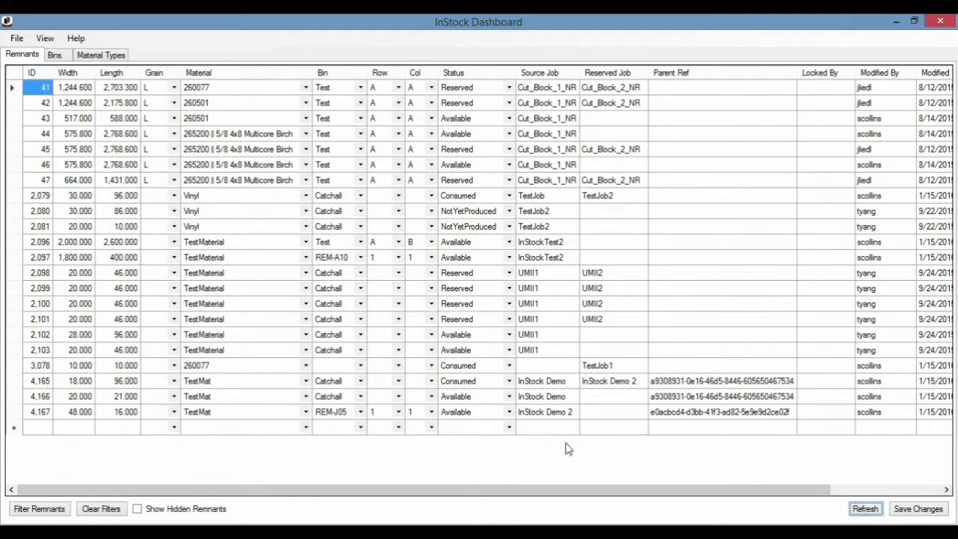
pyautogui.click(472, 383)
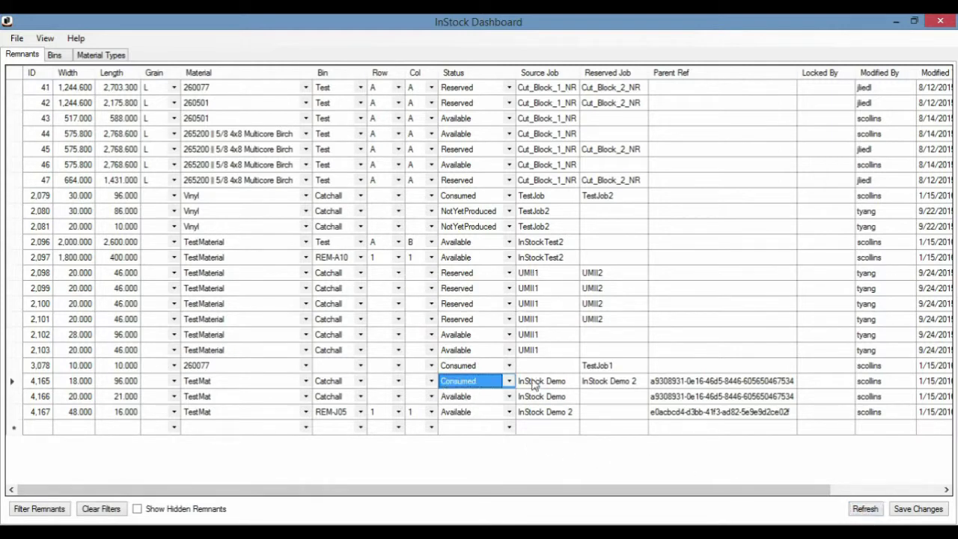
pyautogui.click(476, 398)
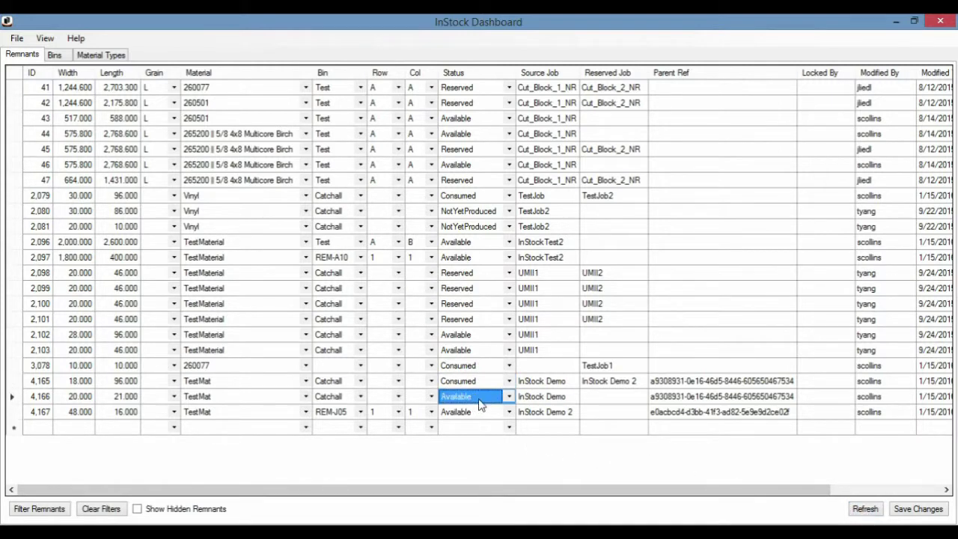
pyautogui.click(469, 407)
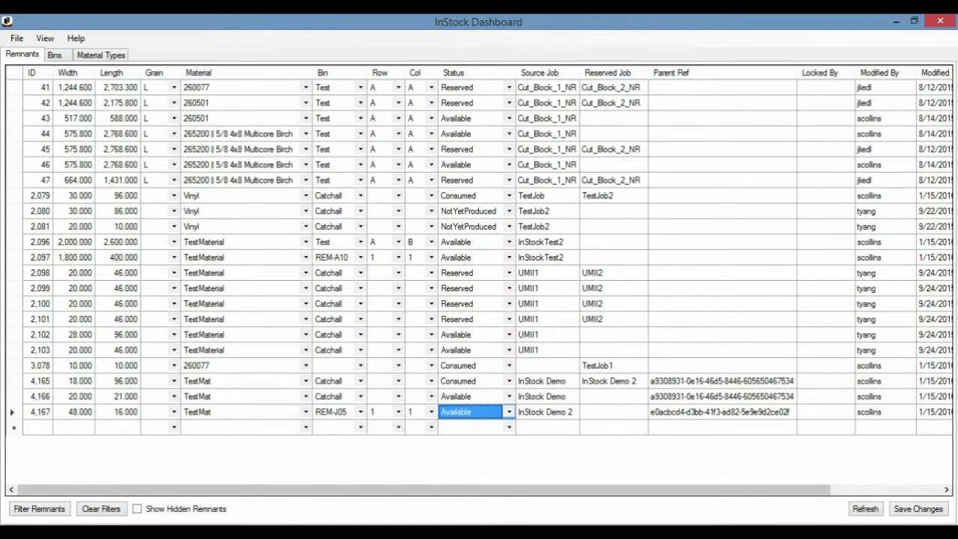
pyautogui.hotkey('alt', 'Tab')
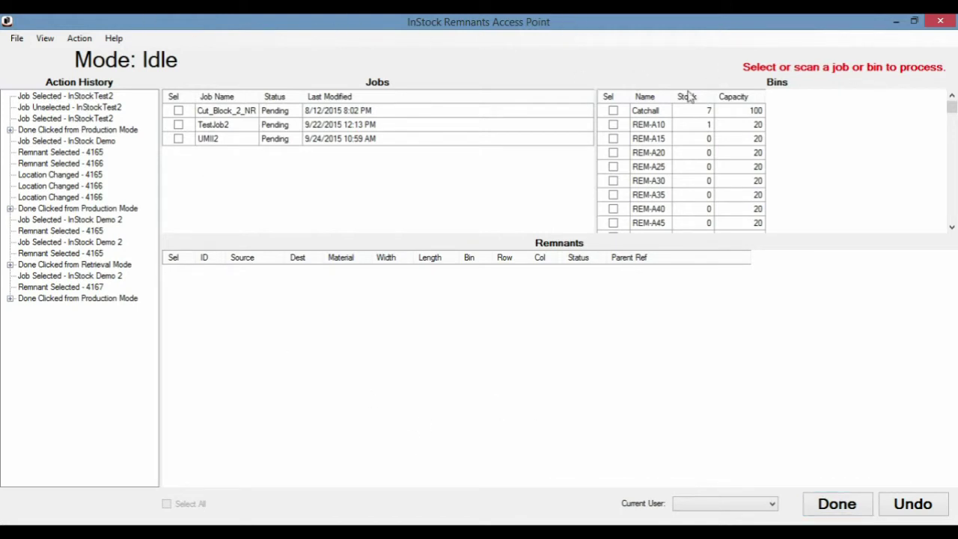
# Browse the Catchall bin's seven remnants, selecting 2102 and 4166 and viewing 4166's actions without choosing one
pyautogui.click(644, 118)
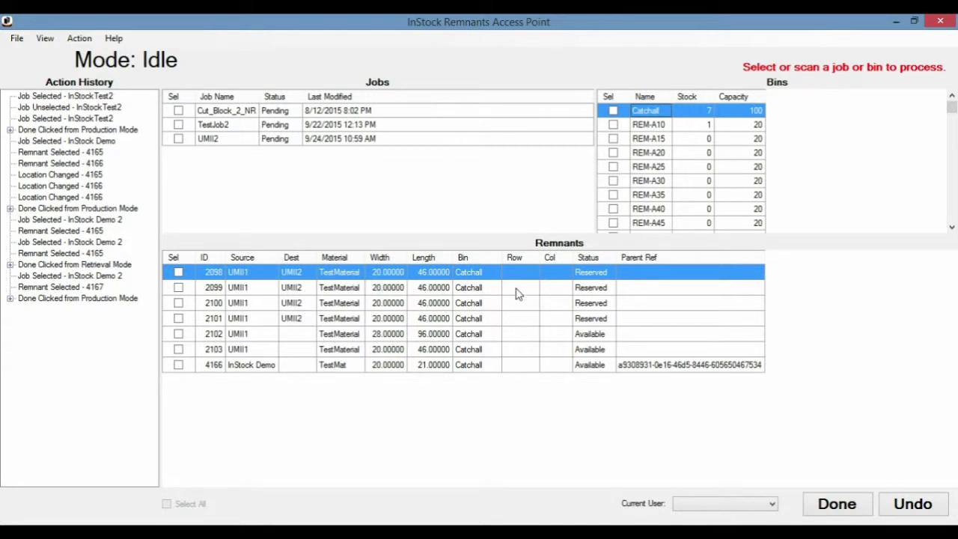
pyautogui.click(463, 336)
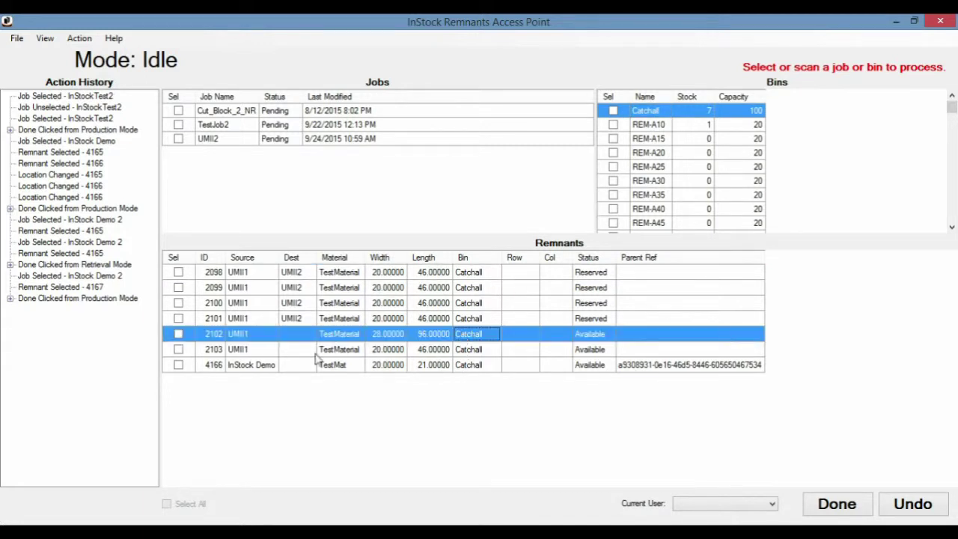
pyautogui.click(364, 370)
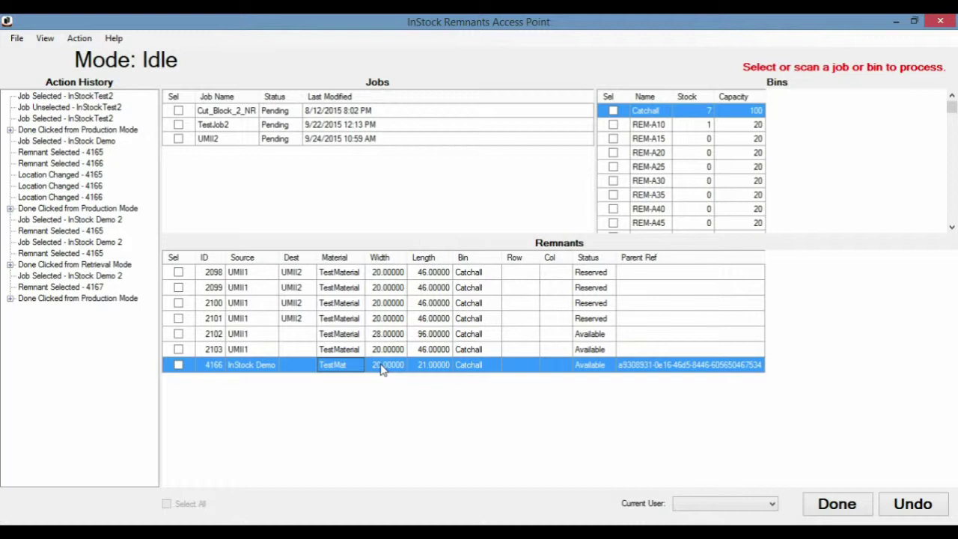
pyautogui.rightClick(382, 370)
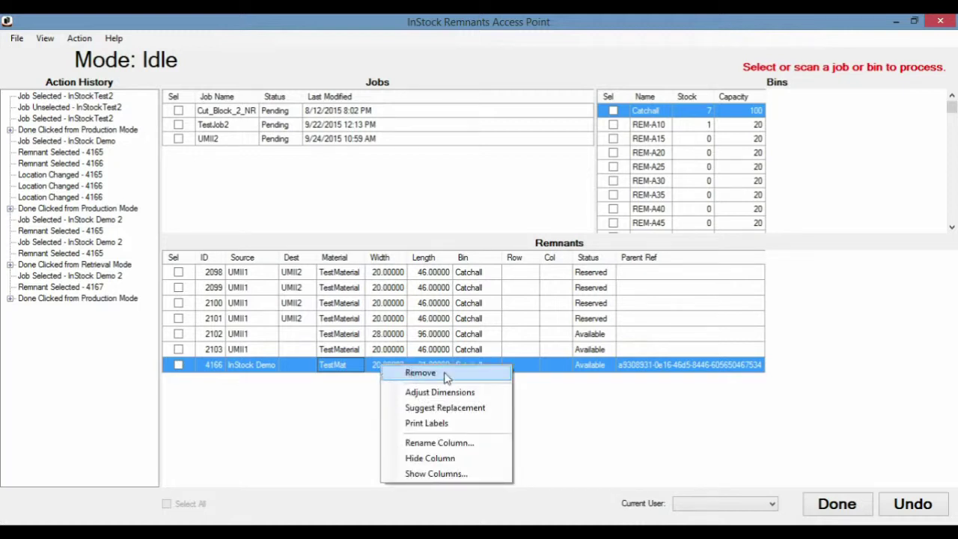
pyautogui.click(565, 391)
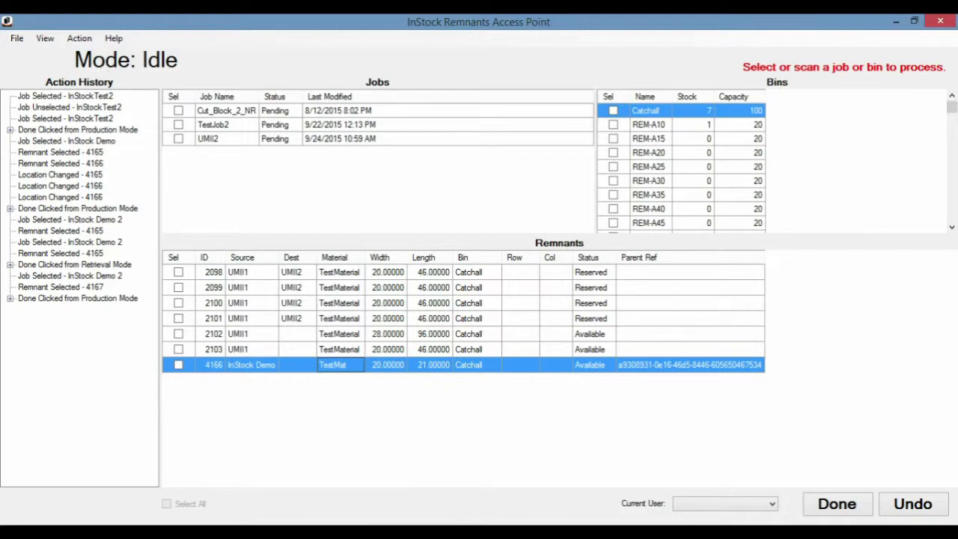
pyautogui.hotkey('alt', 'Tab')
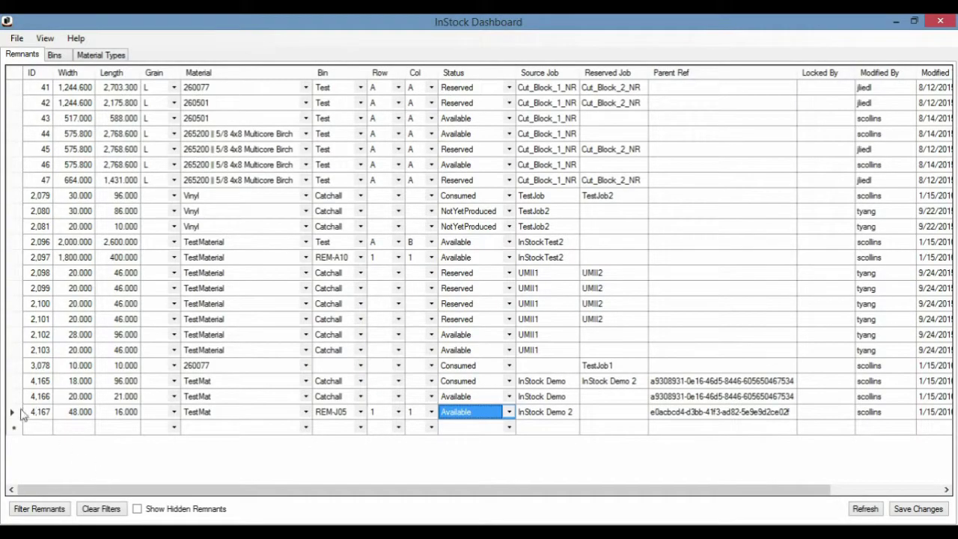
# Start a blank new remnant row in the Dashboard, then open the Access Point's Action menu
pyautogui.click(46, 428)
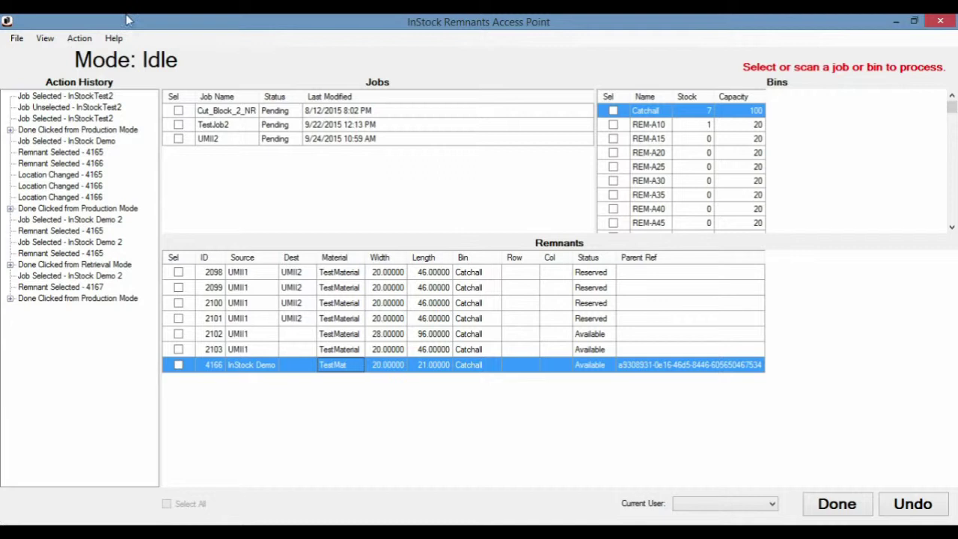
pyautogui.click(80, 39)
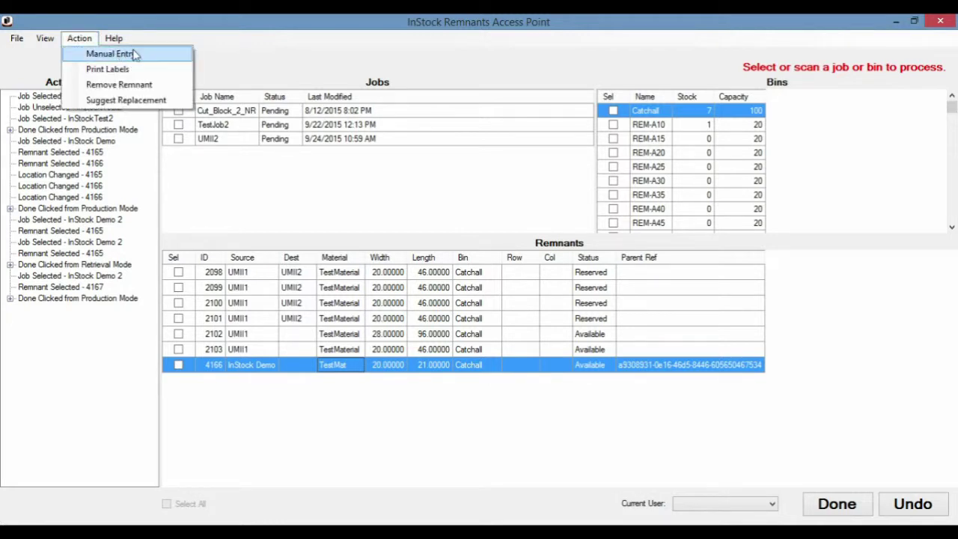
pyautogui.click(110, 54)
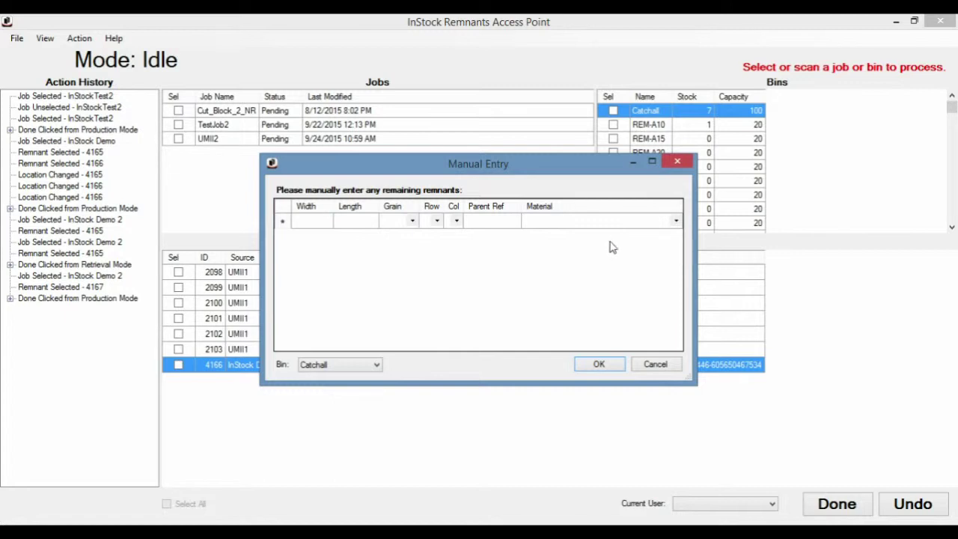
pyautogui.click(651, 370)
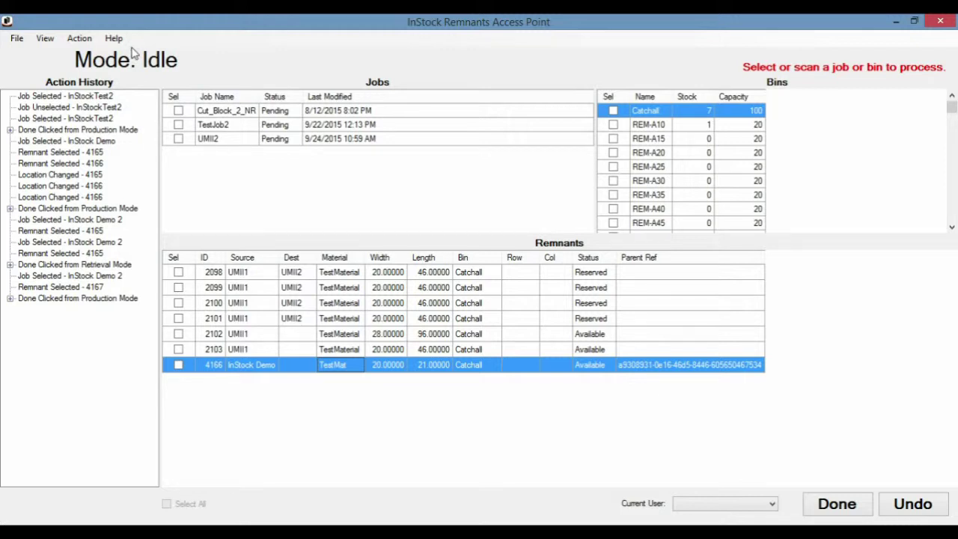
# Open the Suggest Replacement search form and move through its Width field, leaving it empty
pyautogui.click(78, 40)
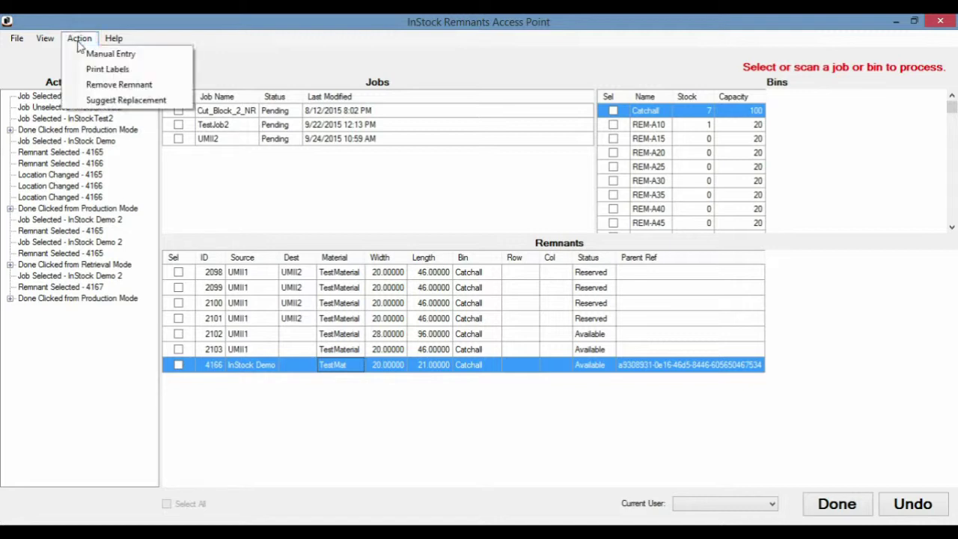
pyautogui.click(149, 102)
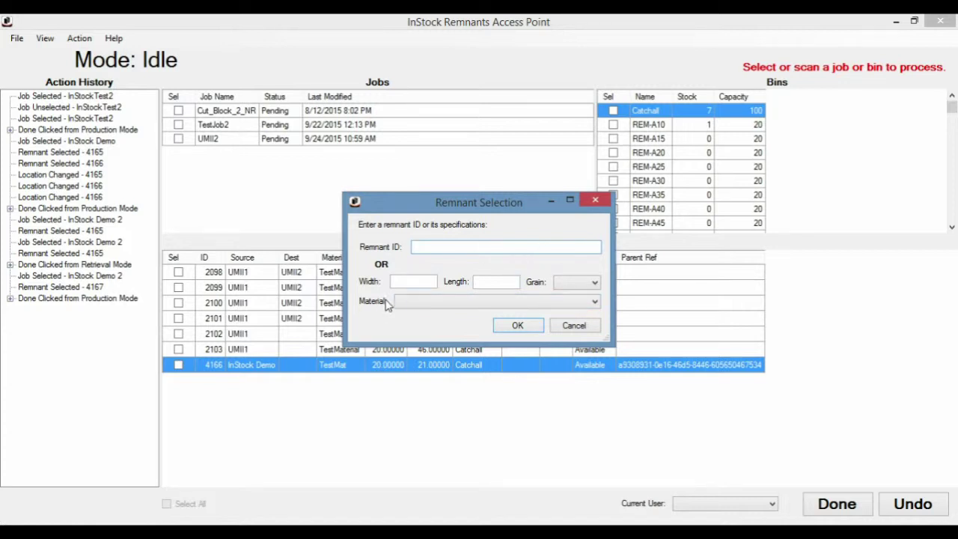
pyautogui.click(417, 281)
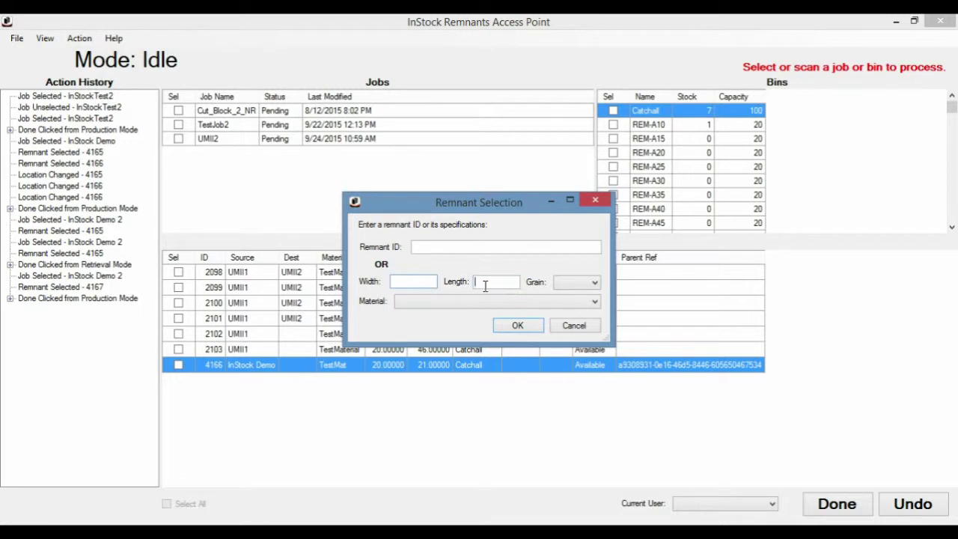
pyautogui.press('Tab')
pyautogui.press('Tab')
pyautogui.hotkey('alt', 'Tab')
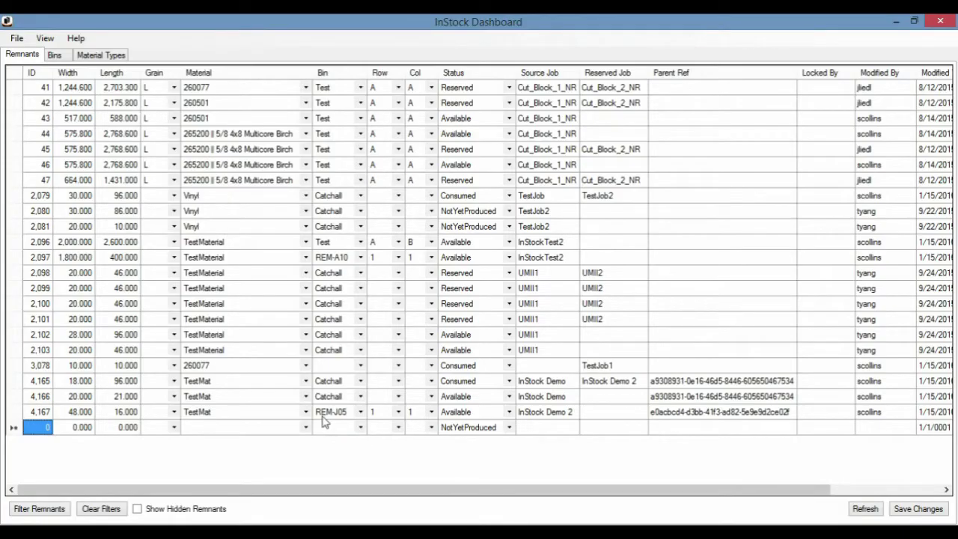
# Check remnant 4,167's width of 48 and length of 16, then return to the Remnant Selection form
pyautogui.click(89, 416)
pyautogui.click(116, 417)
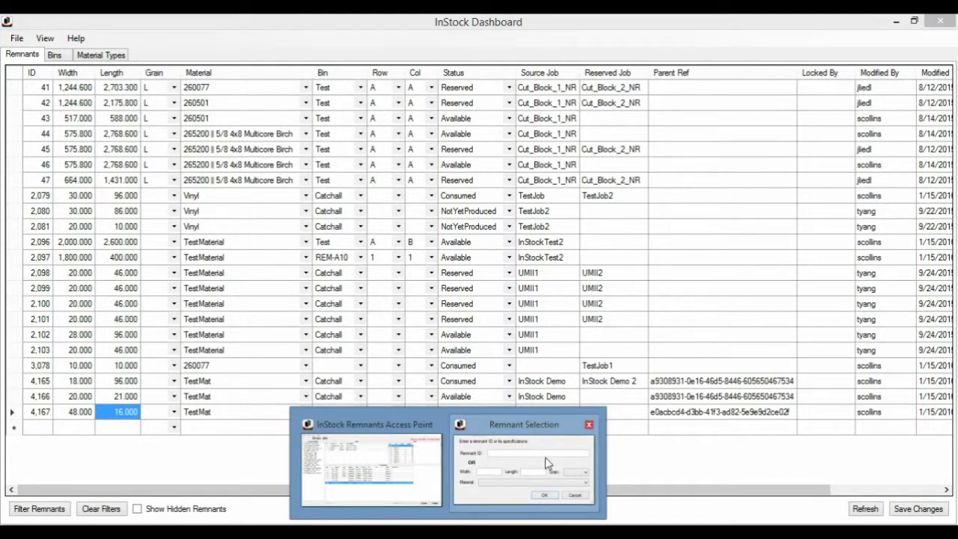
pyautogui.click(549, 462)
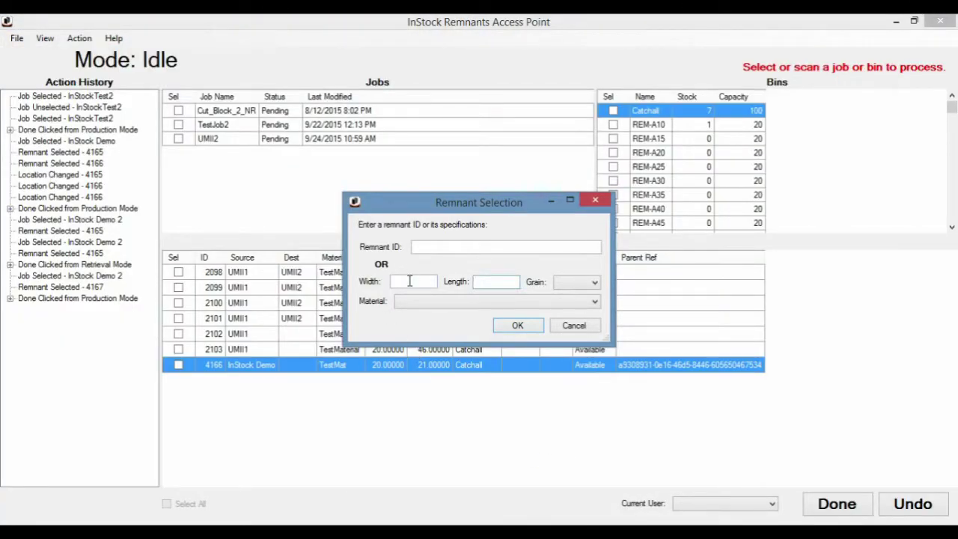
# Search for a 48 × 16 TestMat replacement remnant, which suggests Available remnant 4167 in REM-J05
pyautogui.write('48')
pyautogui.press('Tab')
pyautogui.press('Tab')
pyautogui.press('Tab')
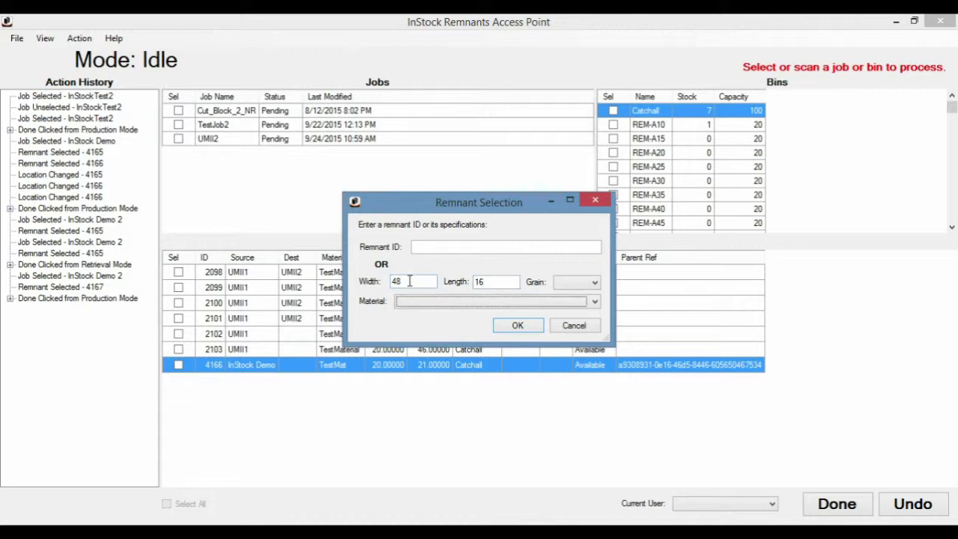
pyautogui.click(461, 304)
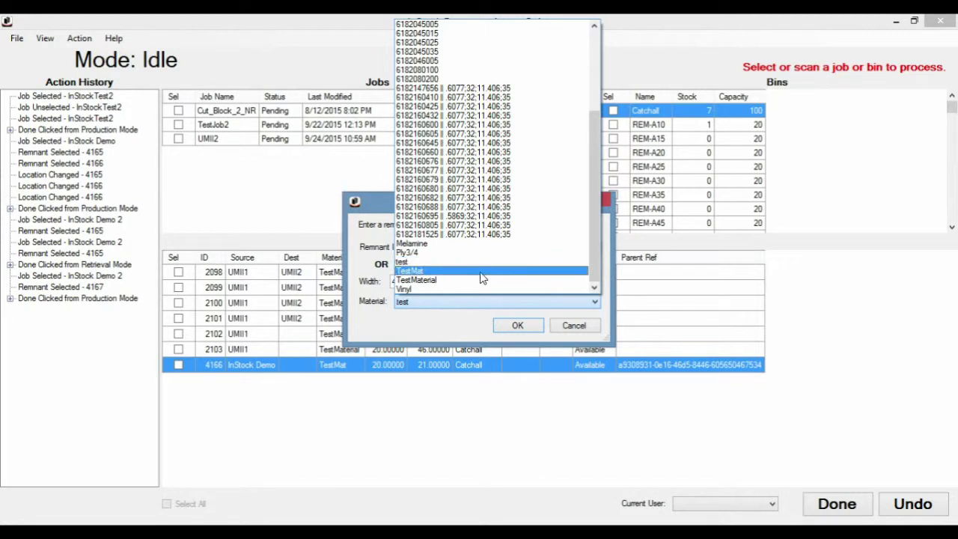
pyautogui.click(481, 270)
pyautogui.click(536, 332)
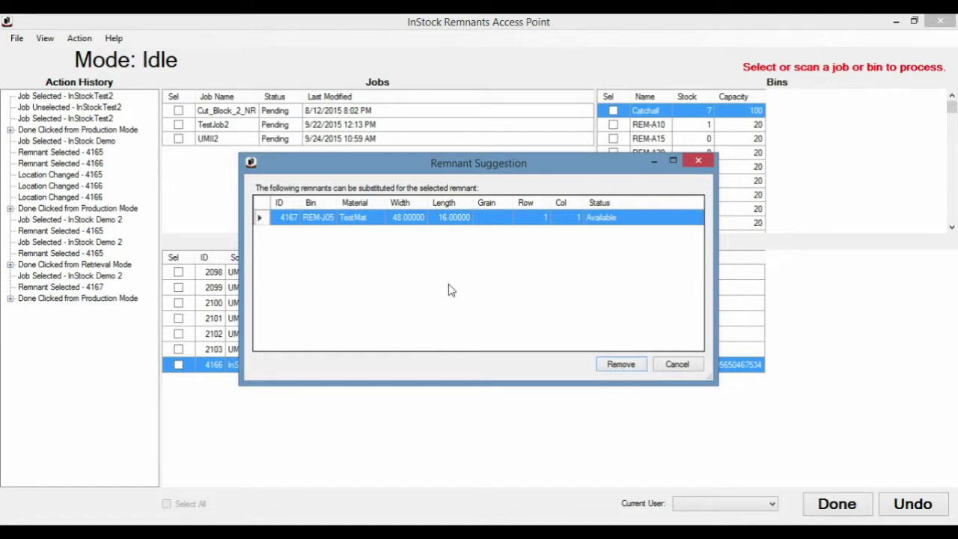
# Dismiss the remnant suggestion without removing anything and select remnant 2101 in the Catchall list
pyautogui.click(676, 365)
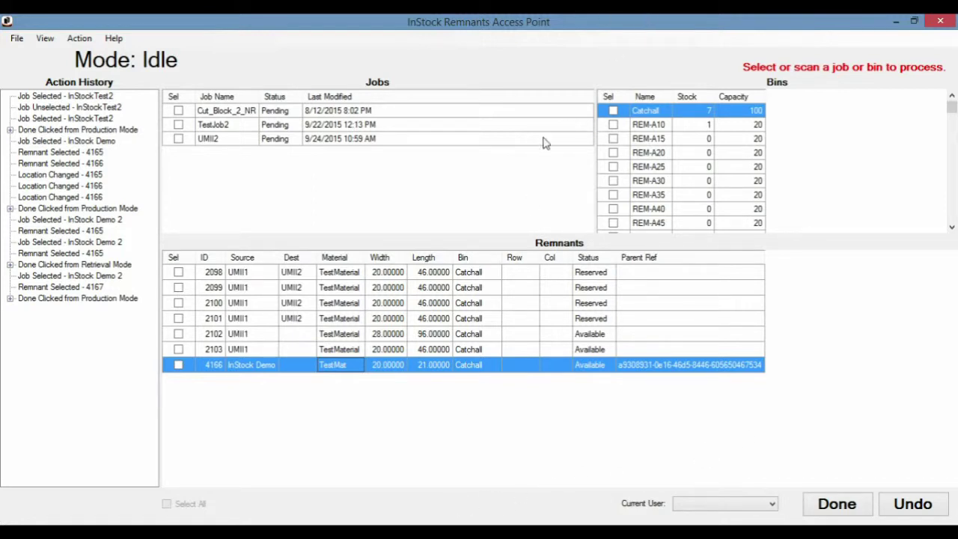
pyautogui.click(534, 320)
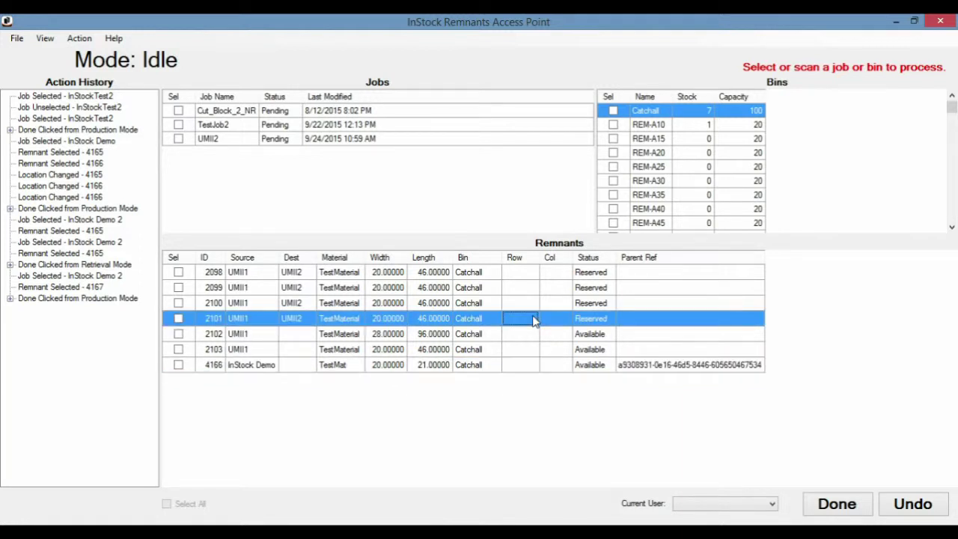